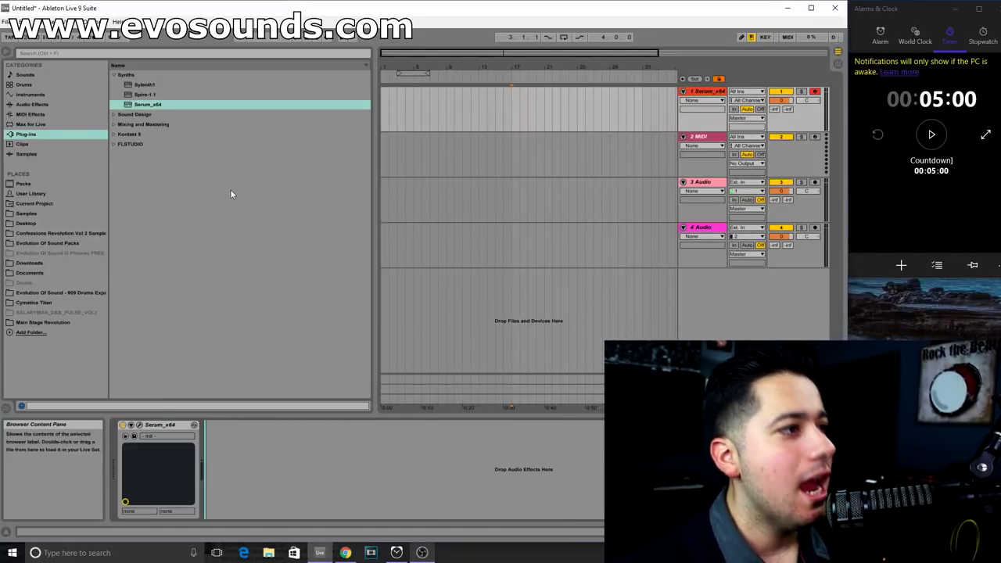
Step: Browse to the Main Stage Revolution samples and start the five-minute countdown timer
{"action": "left_click", "coordinate": [156, 107]}
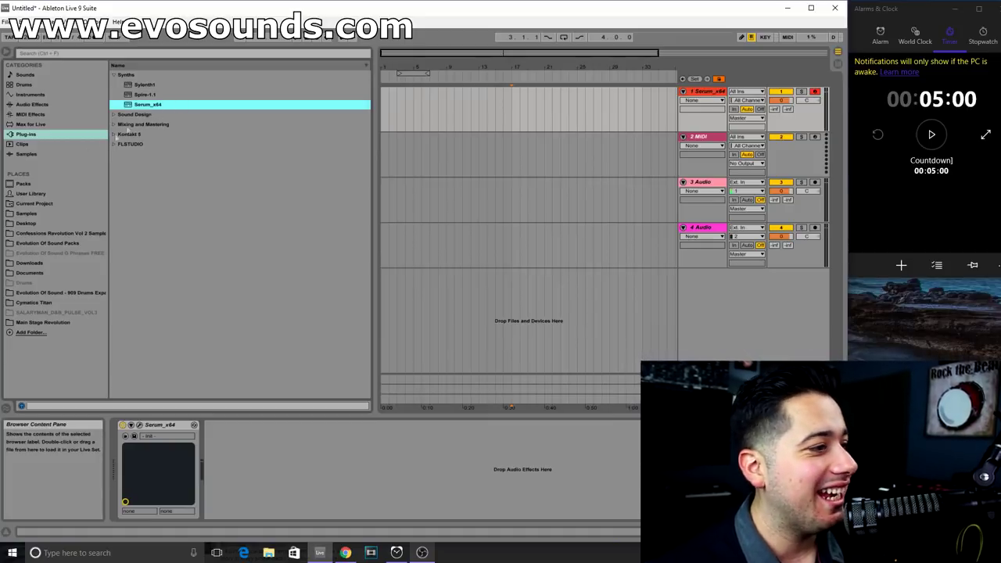
{"action": "left_click", "coordinate": [57, 325]}
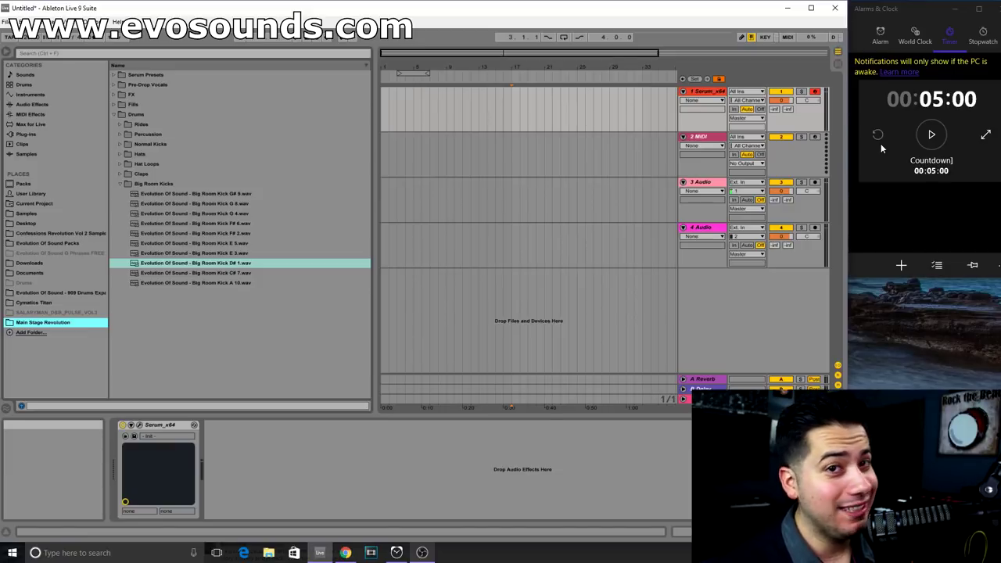
{"action": "left_click", "coordinate": [932, 135]}
Step: Place the Evolution Of Sound - Big Room Kick D# 1.wav sample on track 3 Audio at bar 17 and duplicate it to make four kicks
{"action": "left_click_drag", "start_coordinate": [201, 268], "coordinate": [513, 106]}
{"action": "left_click", "coordinate": [504, 319]}
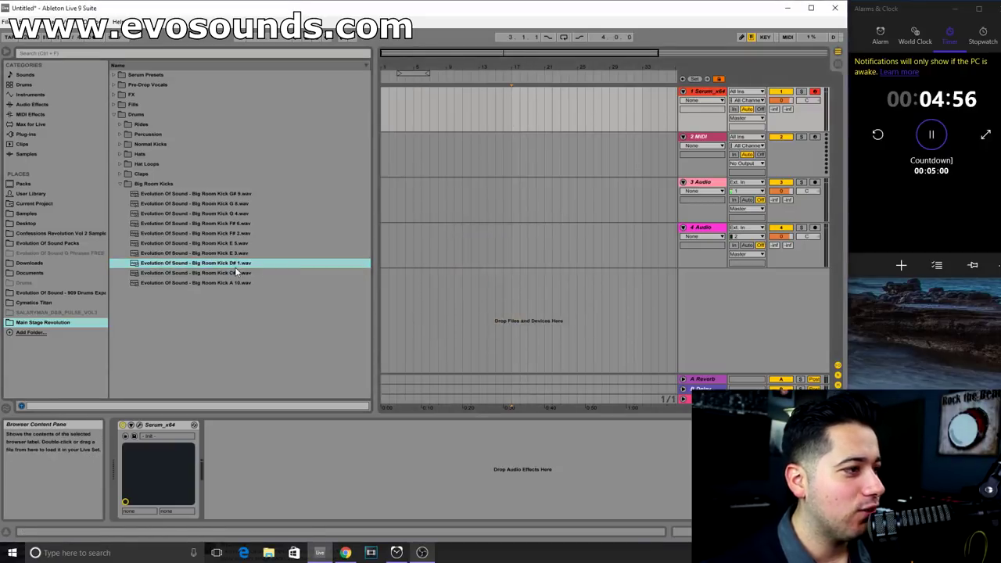
{"action": "left_click_drag", "start_coordinate": [512, 188], "coordinate": [512, 188]}
{"action": "left_click_drag", "start_coordinate": [529, 53], "coordinate": [508, 212]}
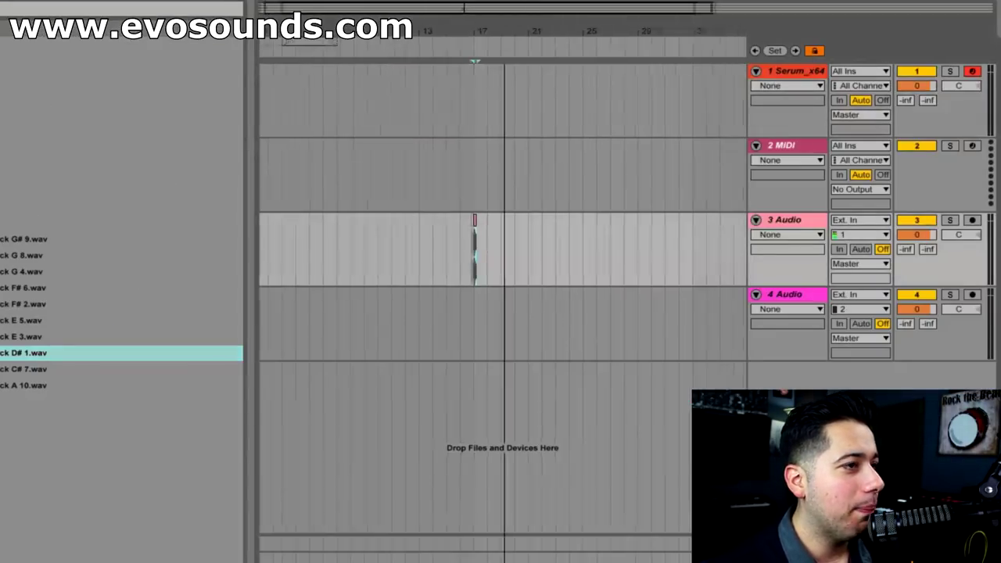
{"action": "key", "text": "ctrl+d"}
{"action": "key", "text": "ctrl+d"}
{"action": "key", "text": "ctrl+d"}
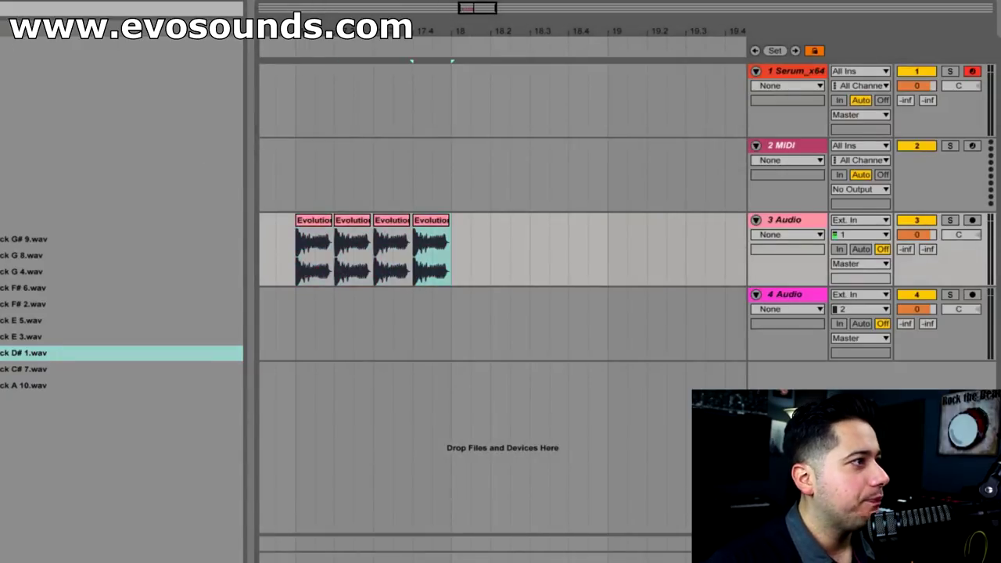
Step: Duplicate the one-bar kick pattern to fill bars 17 to 20 and loop that range
{"action": "left_click_drag", "start_coordinate": [405, 271], "coordinate": [286, 268]}
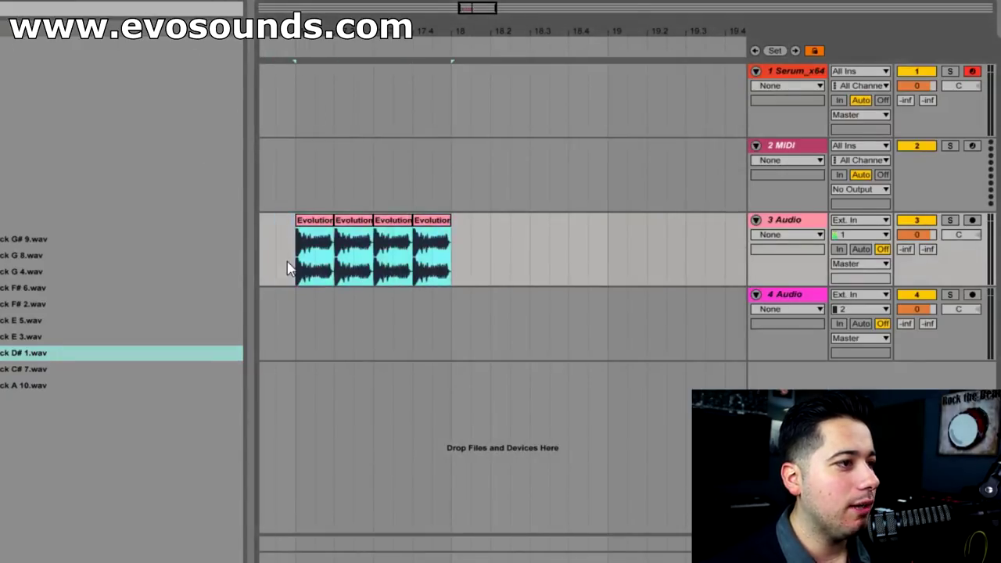
{"action": "key", "text": "ctrl+d"}
{"action": "key", "text": "ctrl+d"}
{"action": "key", "text": "ctrl+d"}
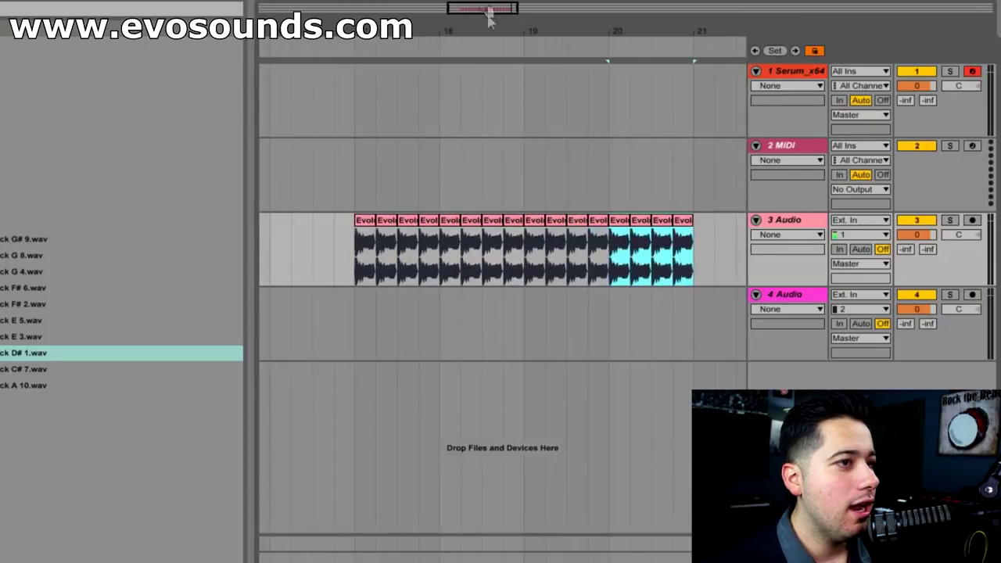
{"action": "left_click_drag", "start_coordinate": [691, 266], "coordinate": [354, 255]}
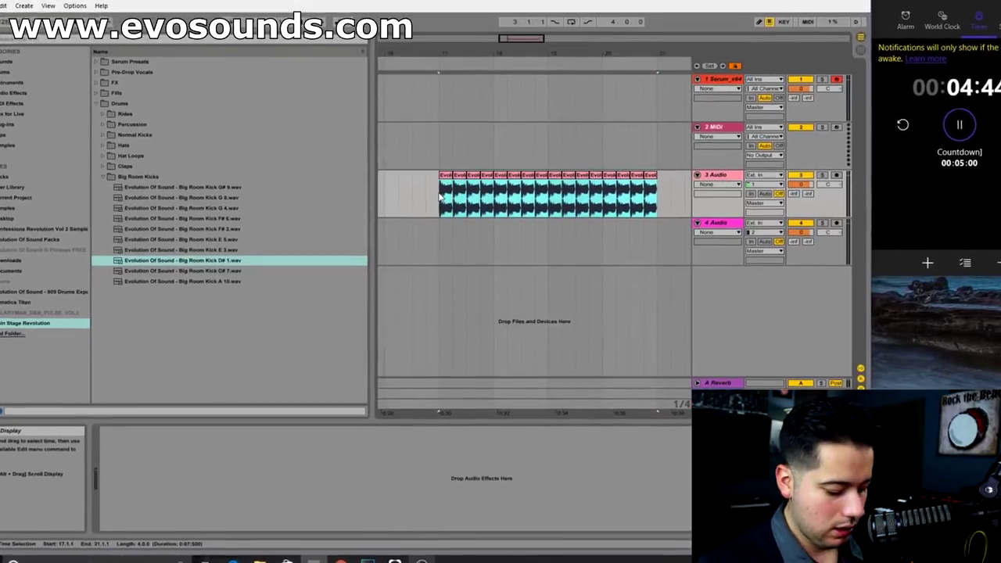
{"action": "key", "text": "ctrl+l"}
Step: Add Serum_x64 on a new track and load the LD - Hyper preset from Mainstage Beta Phase
{"action": "left_click", "coordinate": [39, 120]}
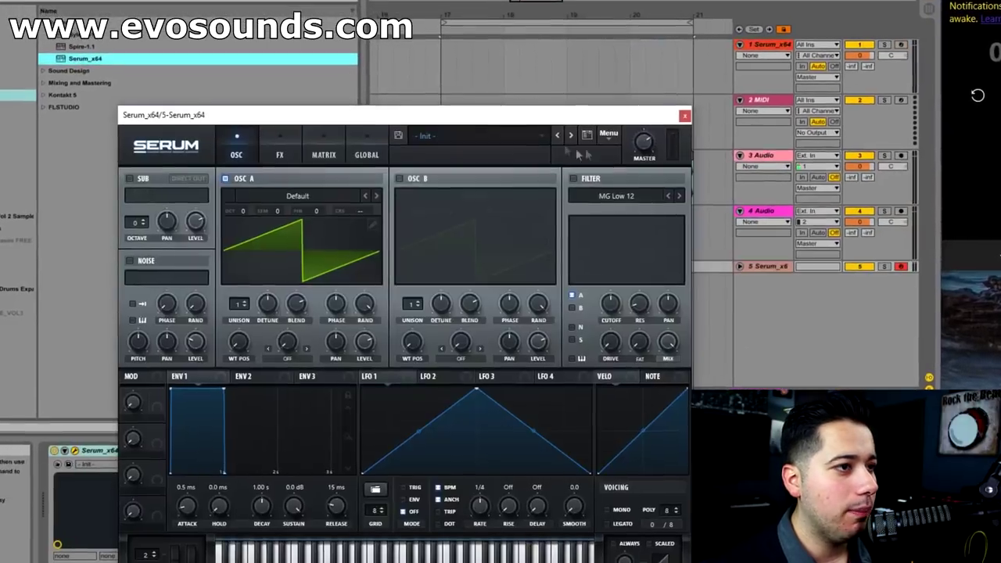
{"action": "left_click", "coordinate": [522, 141]}
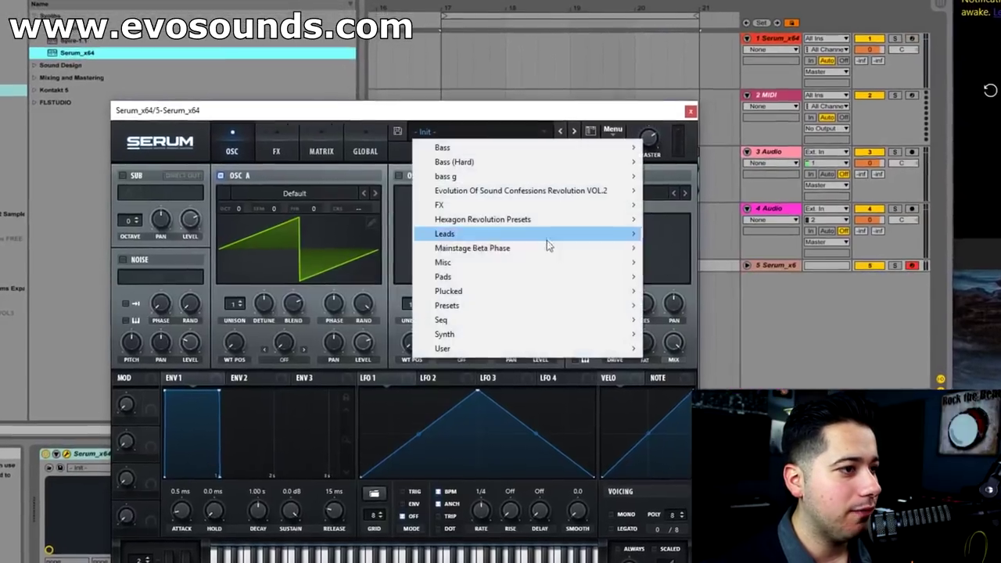
{"action": "mouse_move", "coordinate": [523, 253]}
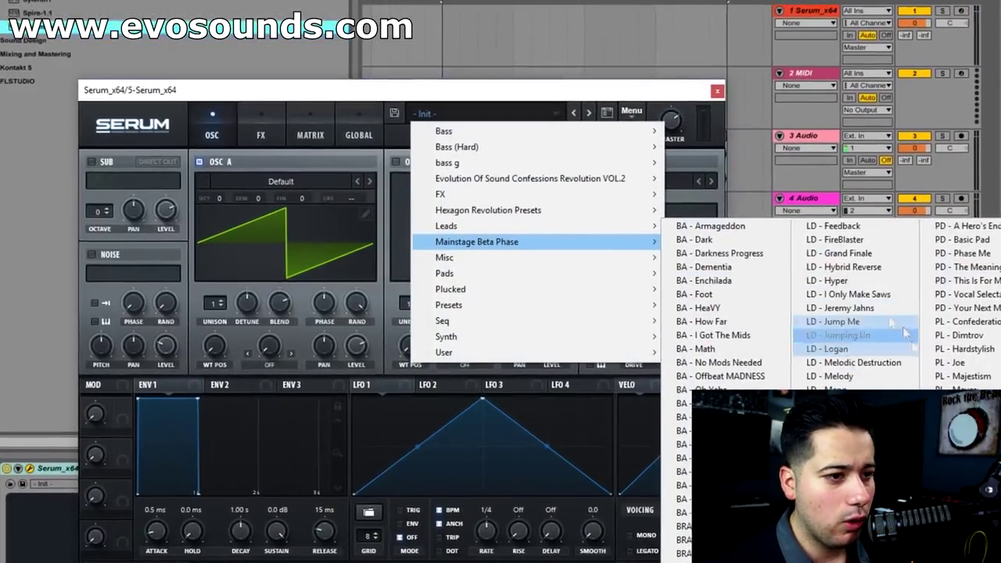
{"action": "left_click", "coordinate": [836, 279]}
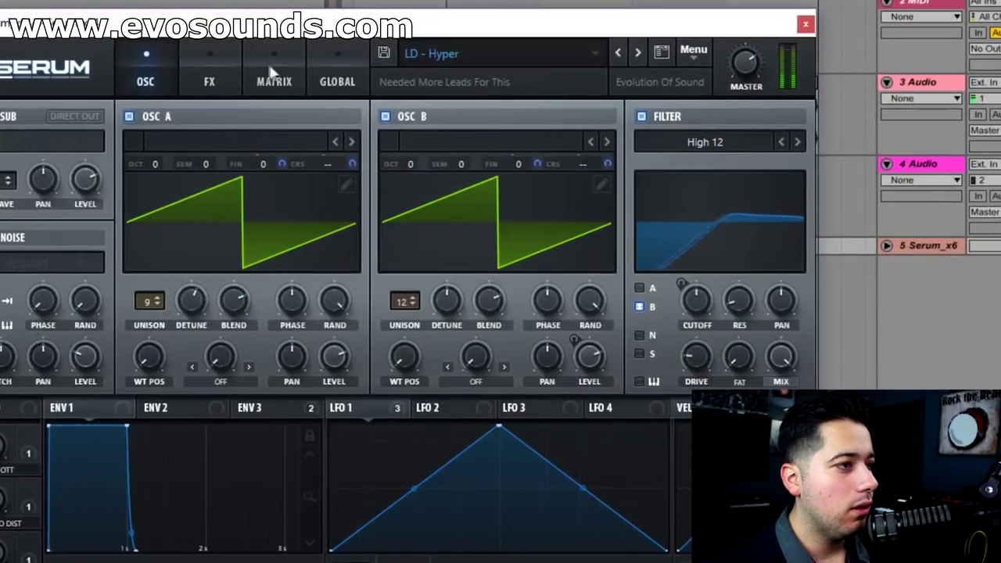
Step: Switch off the Hyper/Dimension effect in the LD - Hyper preset and close the Serum window
{"action": "left_click", "coordinate": [210, 74]}
{"action": "left_click", "coordinate": [5, 121]}
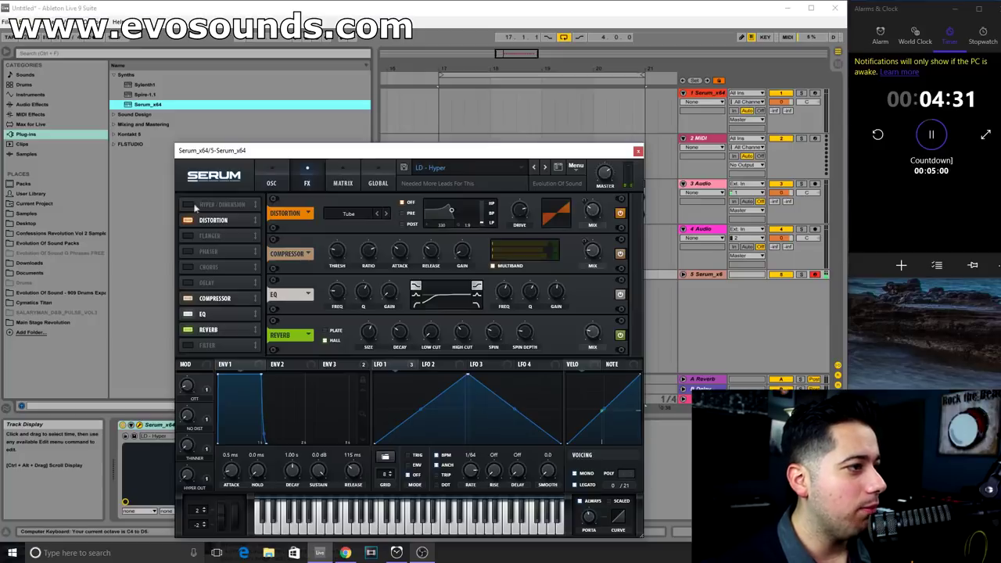
{"action": "left_click", "coordinate": [274, 178]}
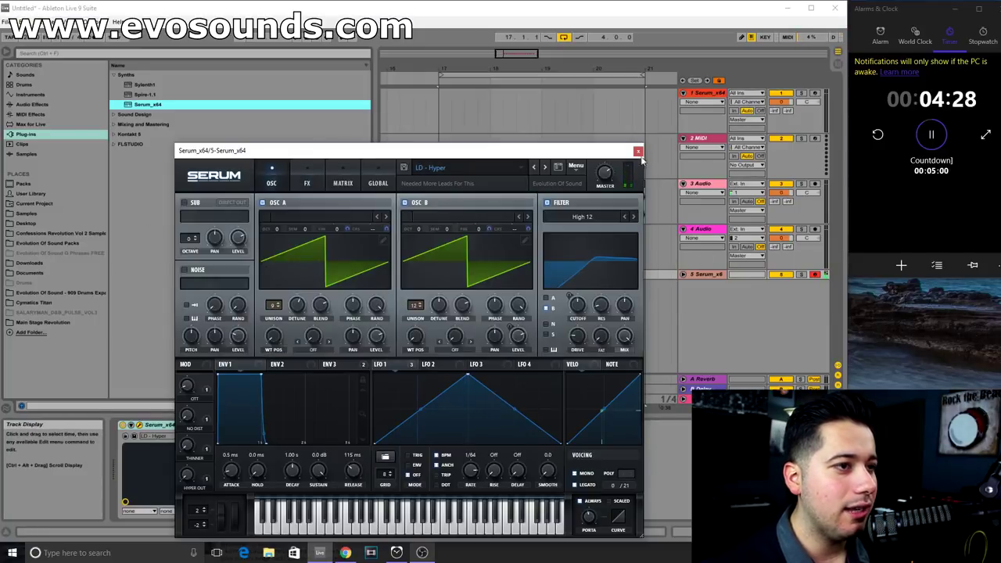
{"action": "left_click", "coordinate": [638, 151]}
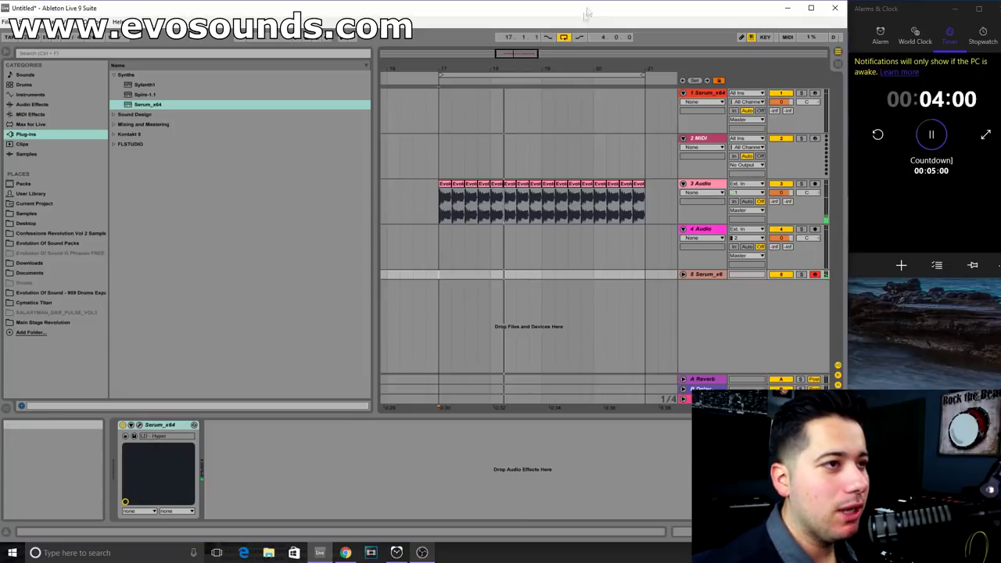
Step: Open the recorded Serum clip, quantize its notes from bar 6 onward, and listen to the melody with the kicks
{"action": "left_click_drag", "start_coordinate": [508, 64], "coordinate": [472, 64]}
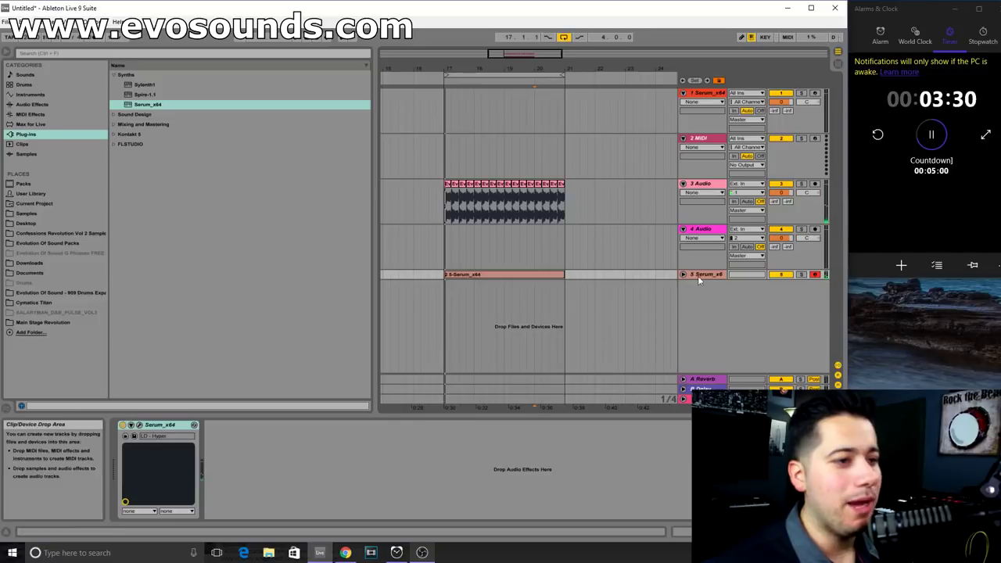
{"action": "double_click", "coordinate": [553, 297]}
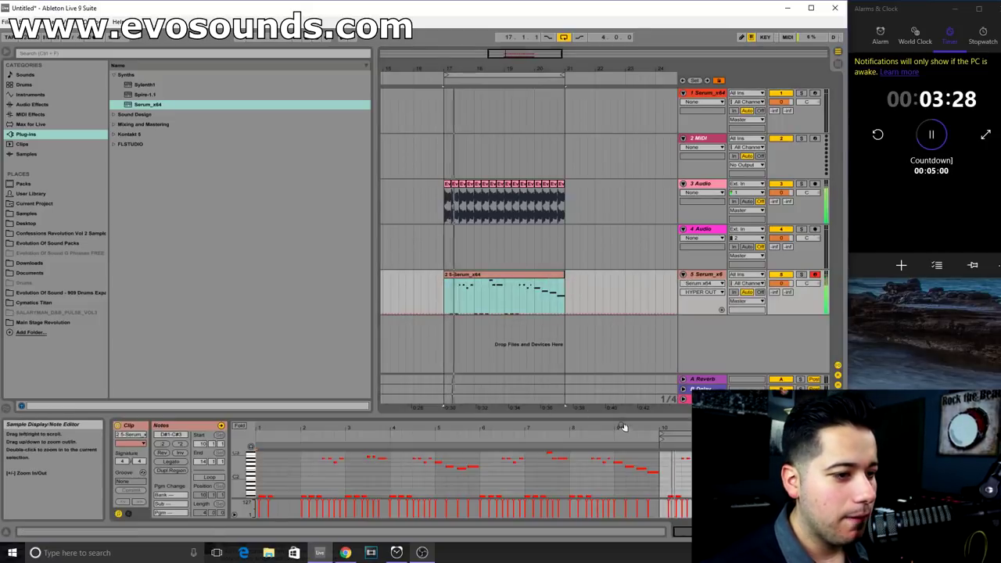
{"action": "left_click_drag", "start_coordinate": [669, 418], "coordinate": [669, 275]}
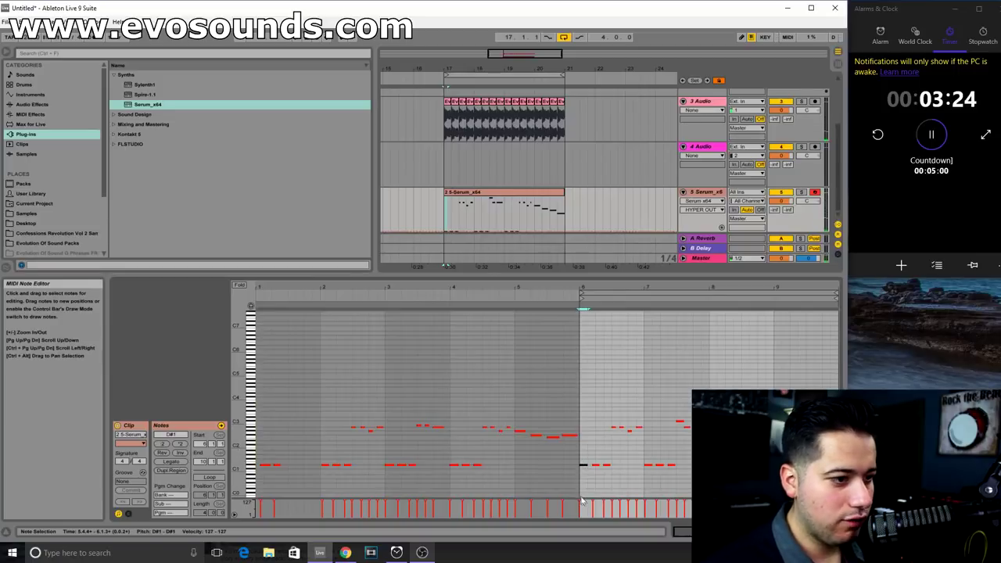
{"action": "left_click_drag", "start_coordinate": [580, 497], "coordinate": [957, 282]}
{"action": "key", "text": "space"}
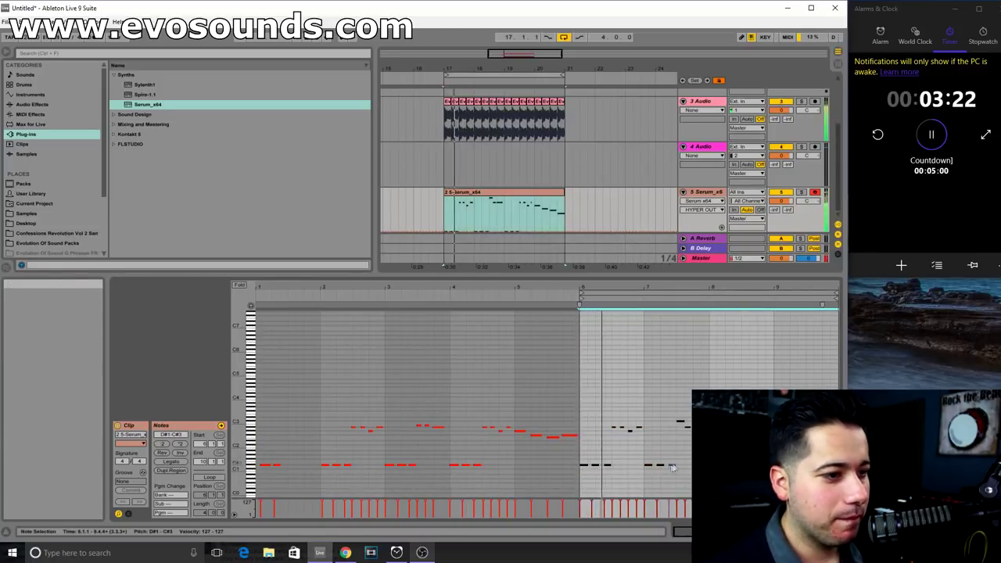
{"action": "left_click_drag", "start_coordinate": [240, 444], "coordinate": [258, 445]}
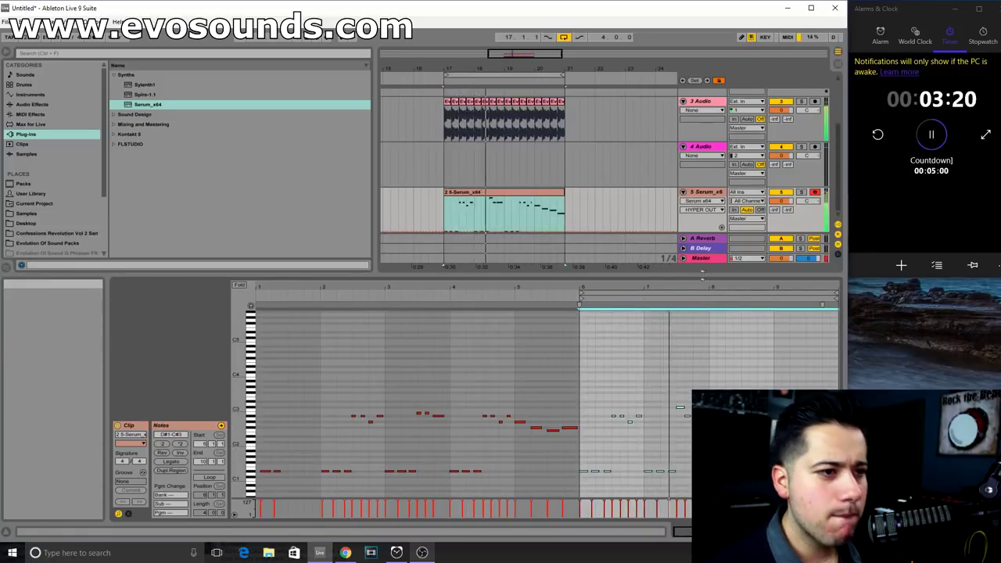
{"action": "left_click_drag", "start_coordinate": [702, 273], "coordinate": [702, 133]}
{"action": "left_click_drag", "start_coordinate": [239, 332], "coordinate": [211, 344]}
{"action": "left_click_drag", "start_coordinate": [599, 133], "coordinate": [531, 520]}
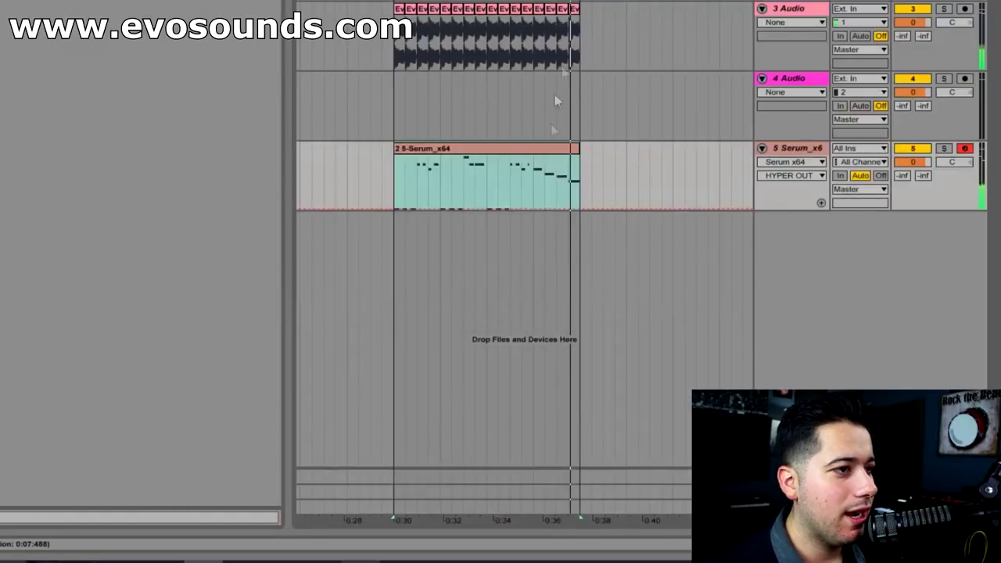
{"action": "key", "text": "space"}
Step: Duplicate the four-bar kick pattern and the Serum melody clip into the four bars starting at bar 21
{"action": "left_click_drag", "start_coordinate": [580, 39], "coordinate": [395, 53]}
{"action": "key", "text": "ctrl+d"}
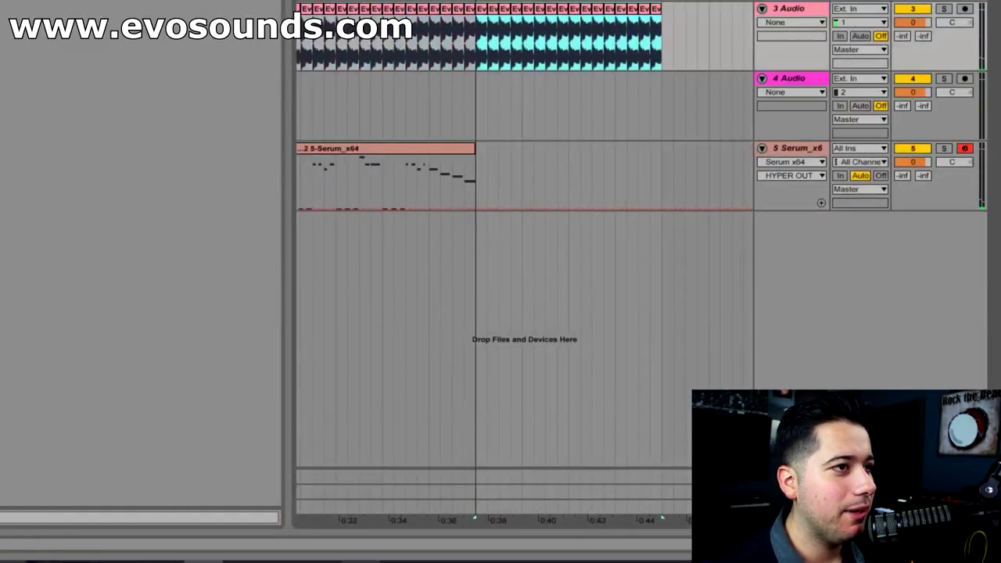
{"action": "left_click", "coordinate": [460, 151]}
{"action": "key", "text": "ctrl+d"}
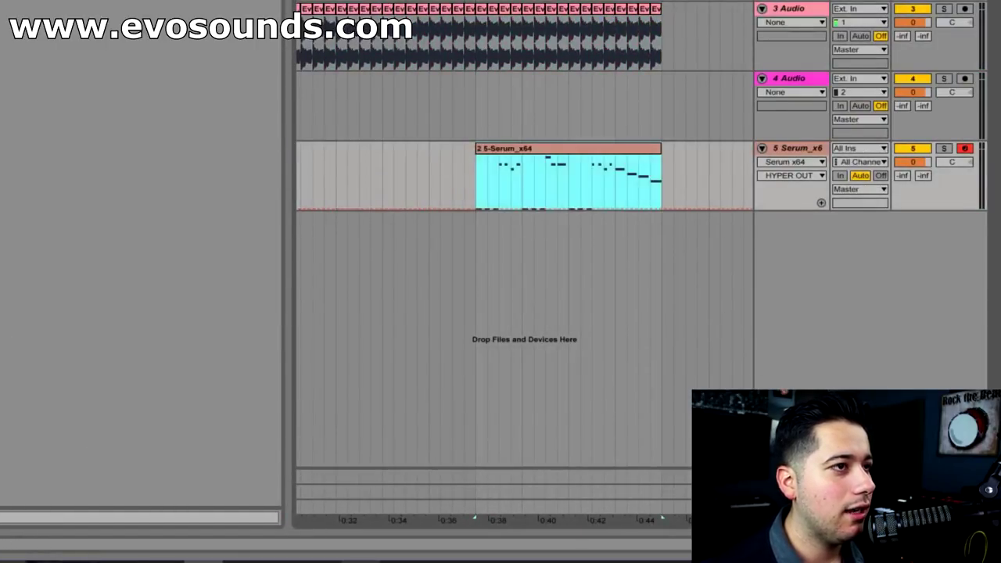
Step: Extend the start of the duplicated Serum clip back to bar 17 so it also covers the earlier recorded take
{"action": "scroll", "coordinate": [524, 258], "scroll_direction": "left", "scroll_amount": 3}
{"action": "left_click_drag", "start_coordinate": [646, 169], "coordinate": [563, 169]}
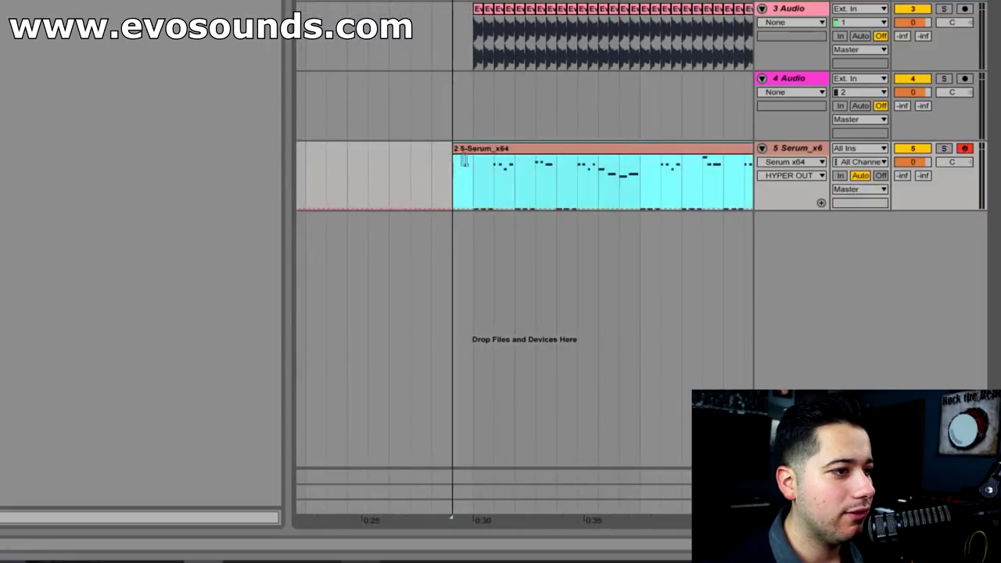
{"action": "left_click_drag", "start_coordinate": [464, 159], "coordinate": [473, 160]}
Step: Open the extended Serum clip in the note editor and quantize all notes from bar 2 onward
{"action": "double_click", "coordinate": [502, 150]}
{"action": "left_click_drag", "start_coordinate": [519, 362], "coordinate": [520, 75]}
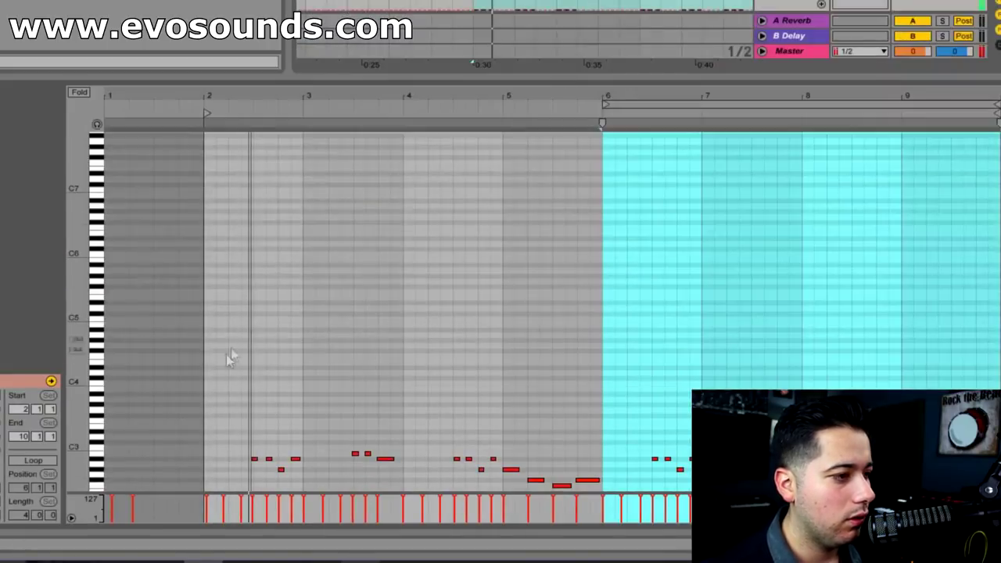
{"action": "scroll", "coordinate": [231, 391], "scroll_direction": "down", "scroll_amount": 4}
{"action": "key", "text": "ctrl+a"}
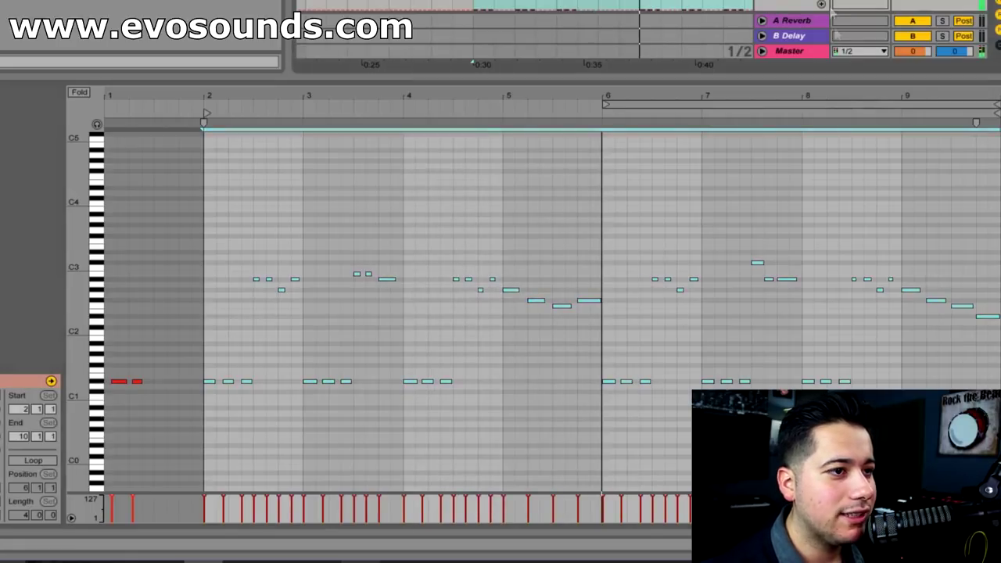
Step: Duplicate the Serum lead track with its clip and reset the copy's Serum to the Init preset
{"action": "key", "text": "ctrl+a"}
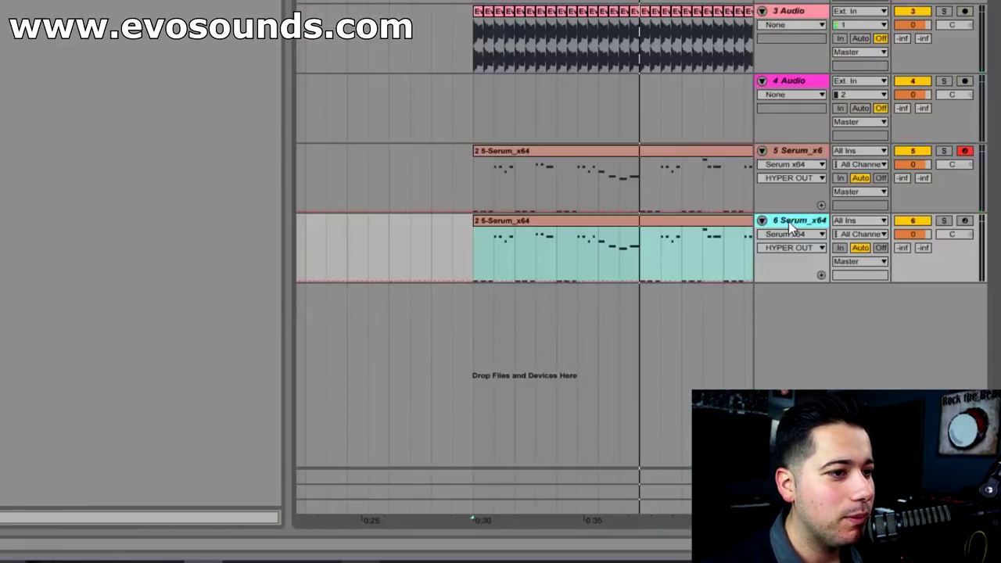
{"action": "double_click", "coordinate": [788, 222]}
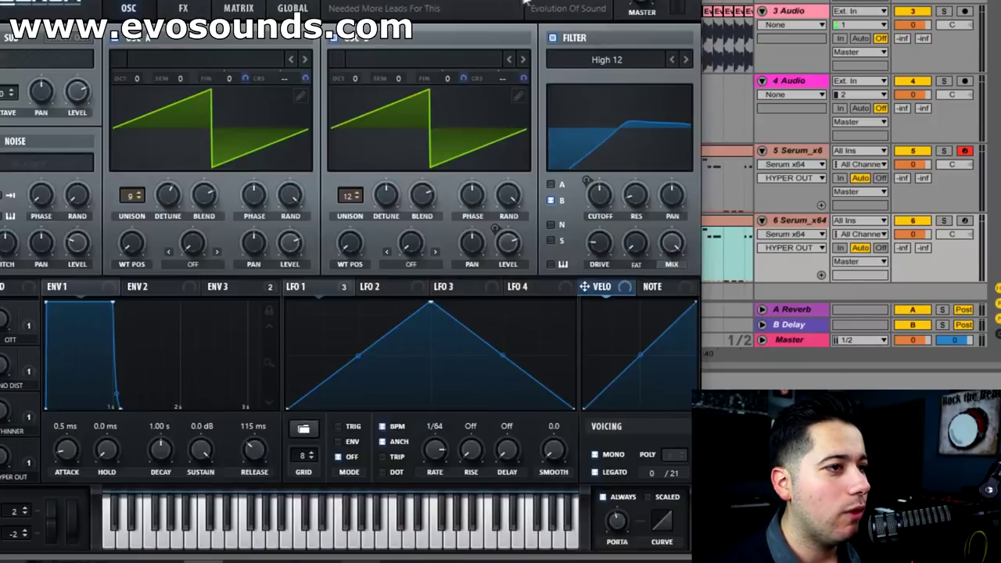
{"action": "left_click", "coordinate": [526, 3]}
{"action": "left_click", "coordinate": [630, 65]}
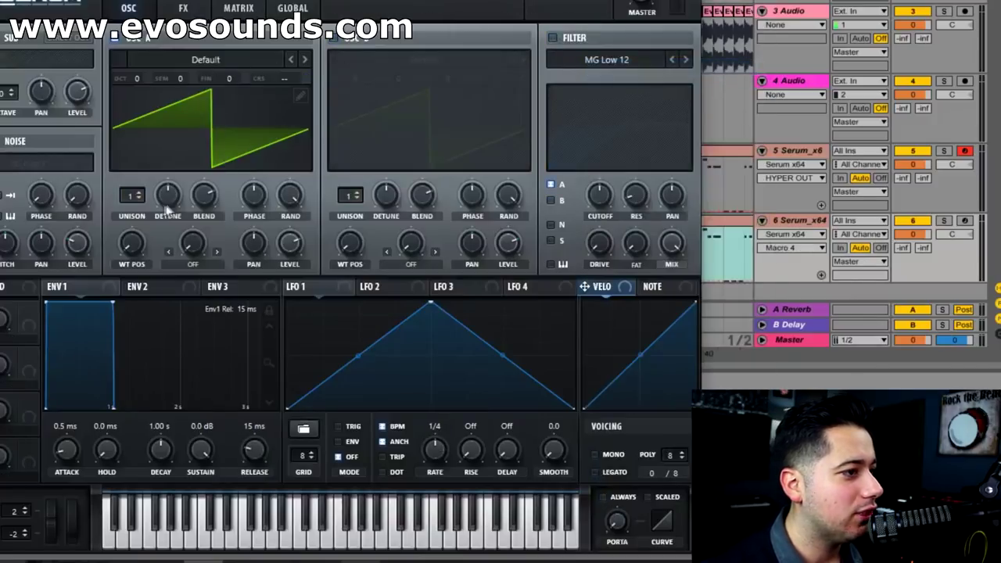
Step: Set oscillator A's unison to 9 voices, then enable oscillator B and raise its unison voices
{"action": "left_click_drag", "start_coordinate": [166, 207], "coordinate": [264, 134]}
{"action": "left_click", "coordinate": [334, 37]}
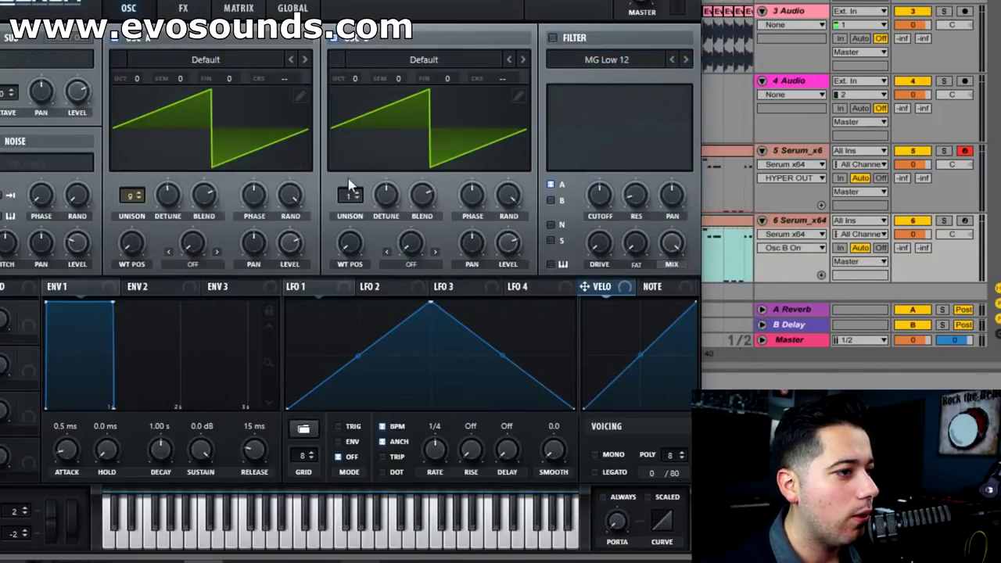
{"action": "left_click_drag", "start_coordinate": [349, 195], "coordinate": [350, 164]}
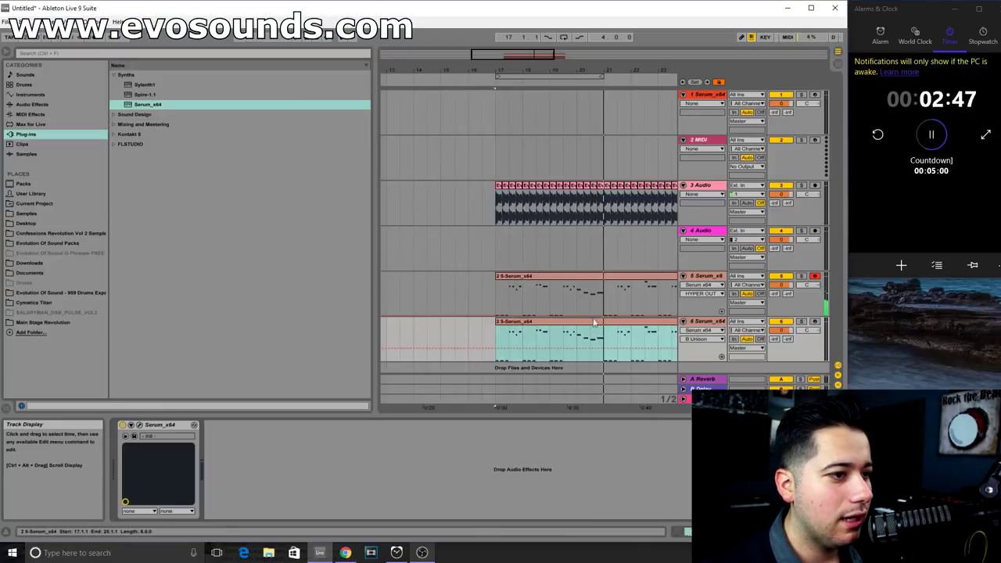
Step: Open the clip on track 6 Serum_x64 and delete all notes except the longer descending ones in bars 5 and 9
{"action": "left_click", "coordinate": [602, 344]}
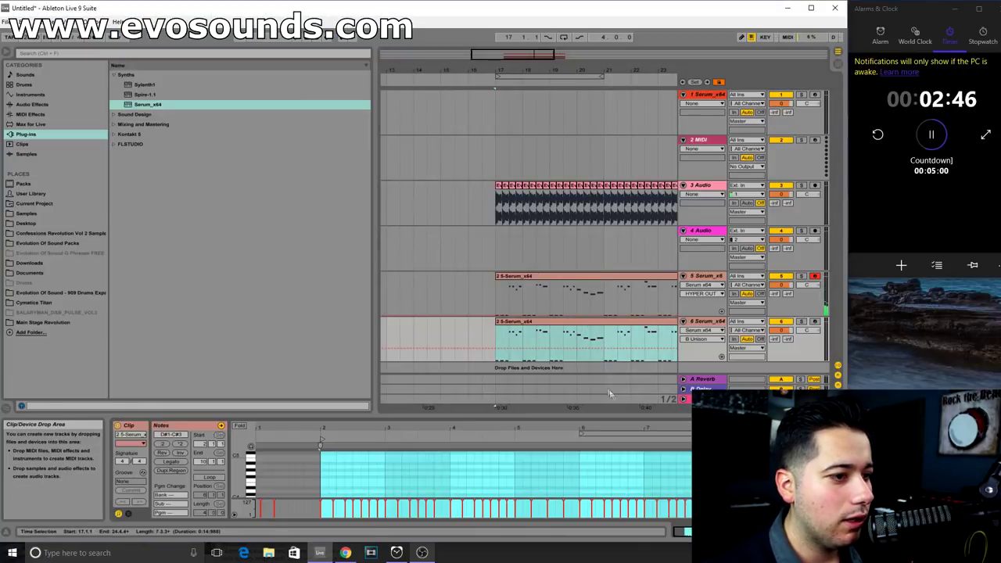
{"action": "left_click_drag", "start_coordinate": [639, 413], "coordinate": [639, 140]}
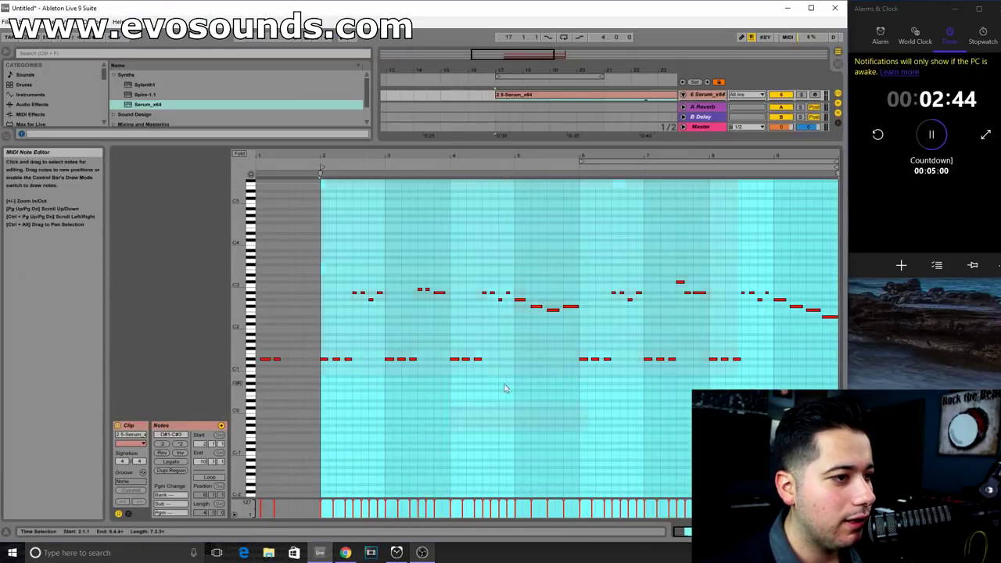
{"action": "left_click_drag", "start_coordinate": [507, 386], "coordinate": [70, 204]}
{"action": "key", "text": "Delete"}
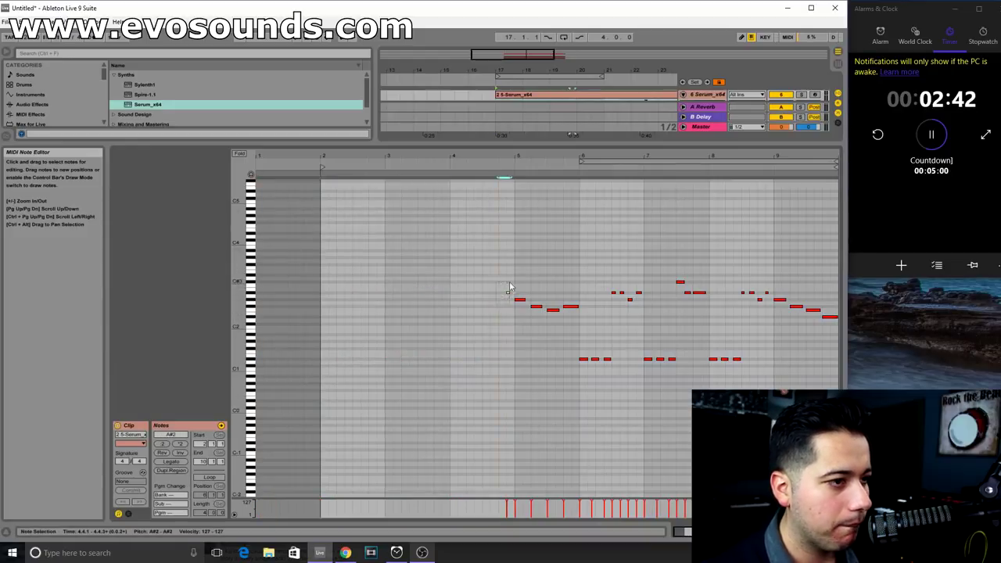
{"action": "left_click_drag", "start_coordinate": [582, 383], "coordinate": [713, 300]}
{"action": "key", "text": "Delete"}
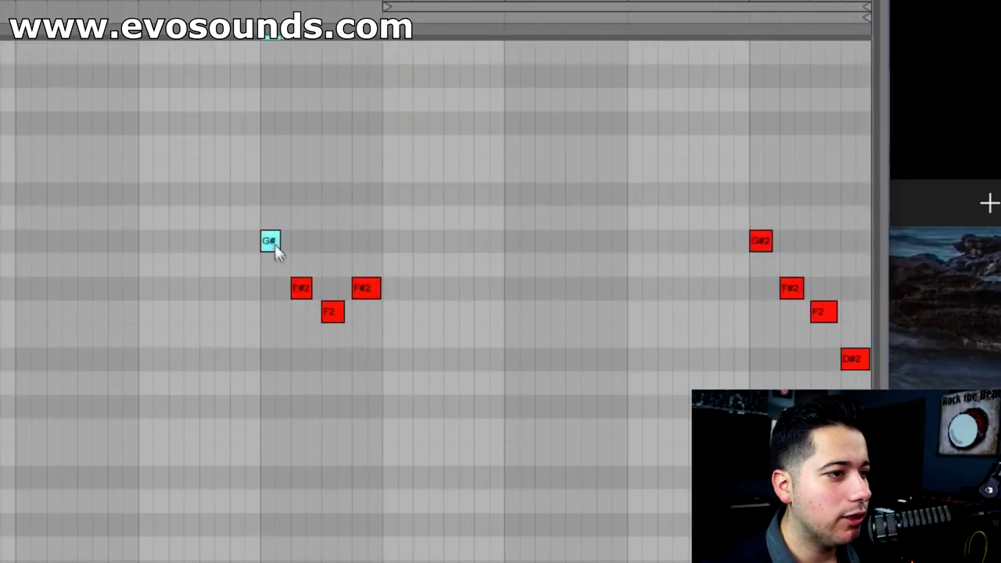
Step: Copy the four notes in bar 5 upward to B2, A#2, G#2 and A#2 as harmony, and play the section back
{"action": "left_click_drag", "start_coordinate": [274, 244], "coordinate": [280, 172]}
{"action": "left_click_drag", "start_coordinate": [308, 295], "coordinate": [299, 197]}
{"action": "left_click_drag", "start_coordinate": [331, 321], "coordinate": [330, 240]}
{"action": "left_click_drag", "start_coordinate": [371, 294], "coordinate": [364, 199]}
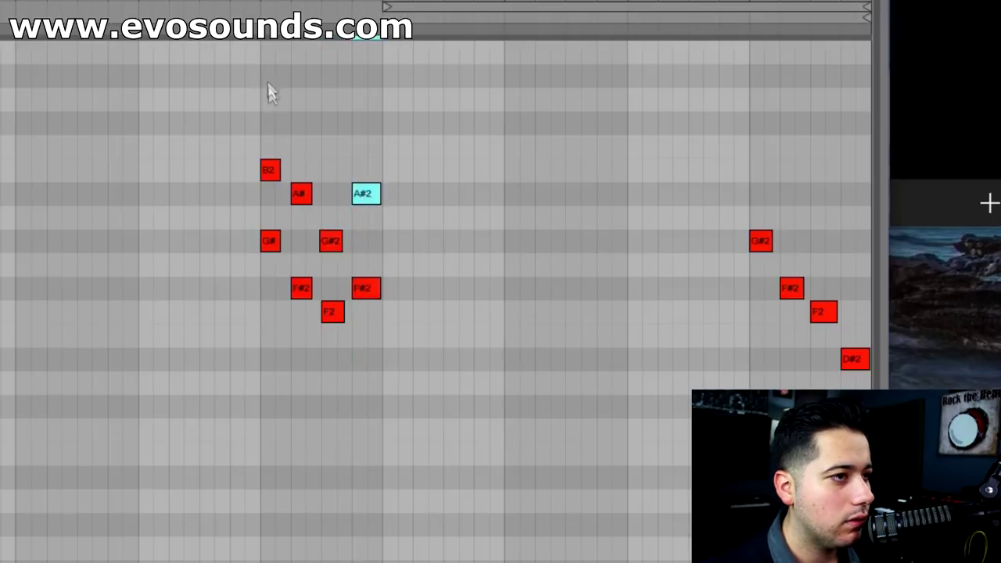
{"action": "key", "text": "space"}
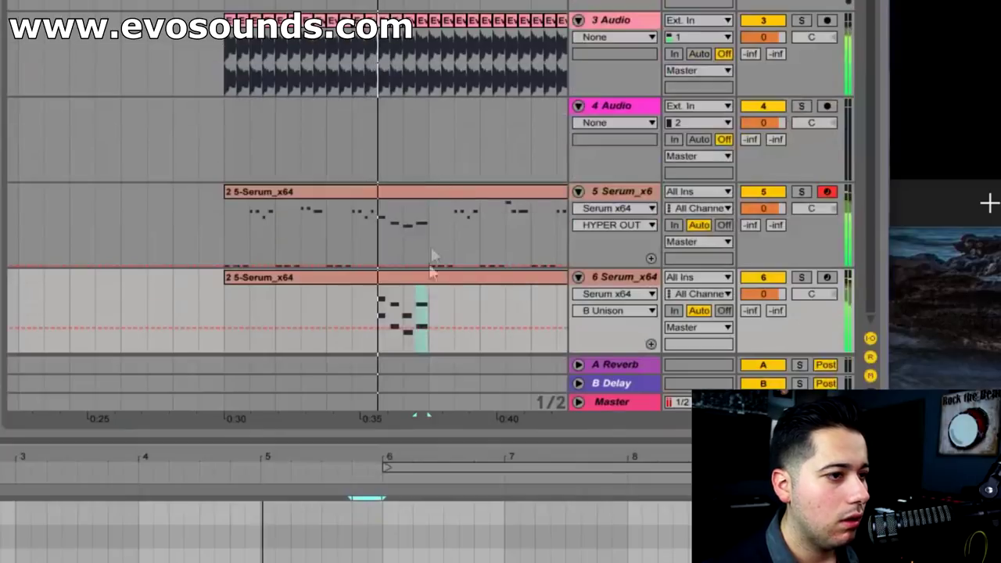
{"action": "left_click", "coordinate": [406, 280]}
{"action": "left_click", "coordinate": [379, 304]}
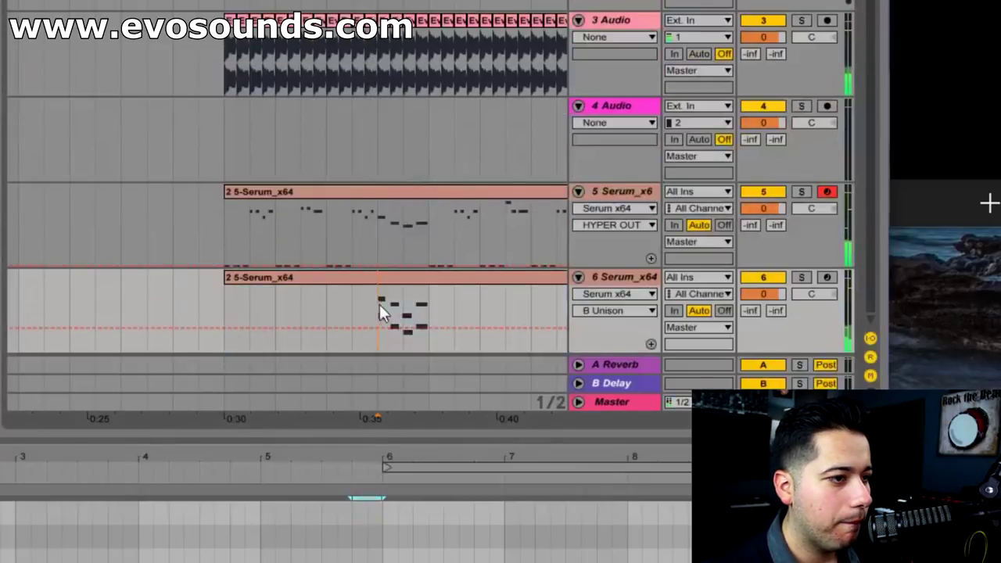
Step: Open the track 6 clip and transpose all the bar 5 chord notes up one octave
{"action": "double_click", "coordinate": [404, 273]}
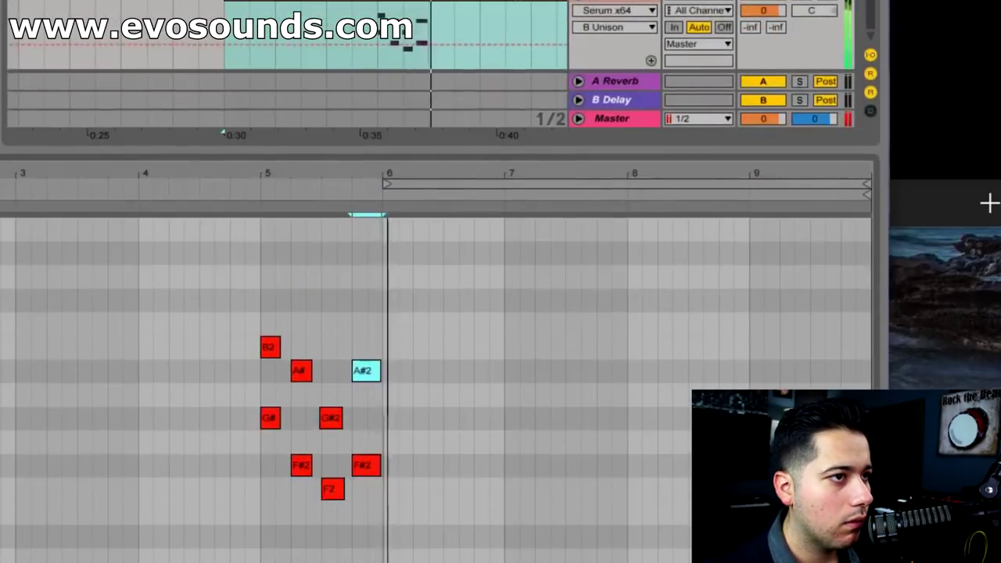
{"action": "left_click_drag", "start_coordinate": [230, 558], "coordinate": [379, 297]}
{"action": "key", "text": "shift+Up"}
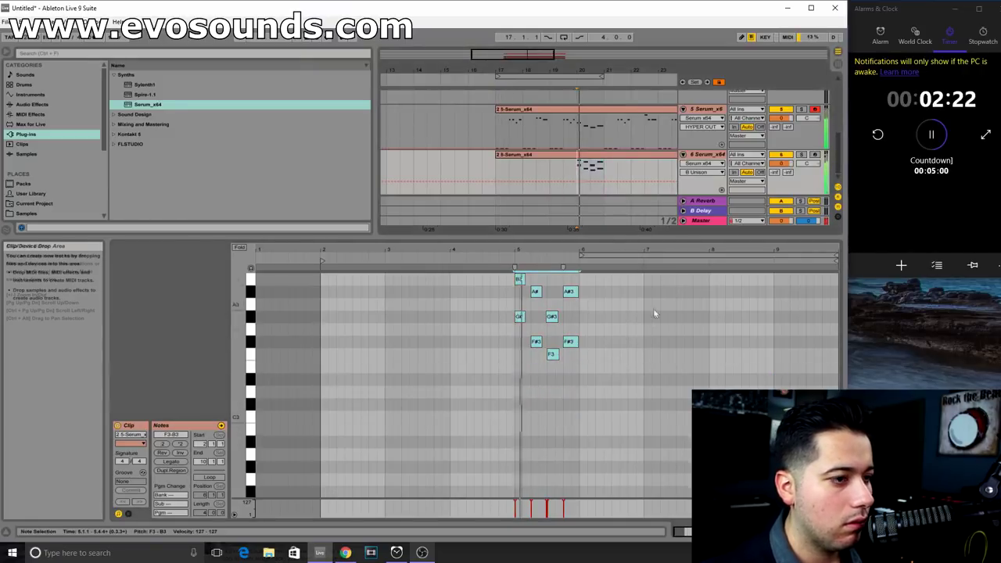
{"action": "left_click_drag", "start_coordinate": [235, 368], "coordinate": [211, 368]}
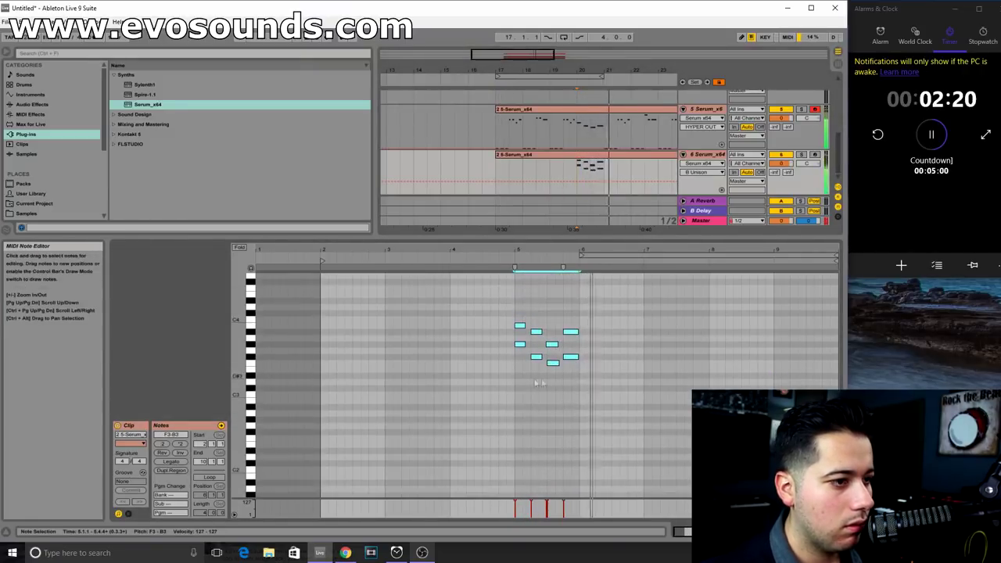
Step: Duplicate the bar 5 chord pattern and move the copy to start exactly at bar 9
{"action": "key", "text": "ctrl+d"}
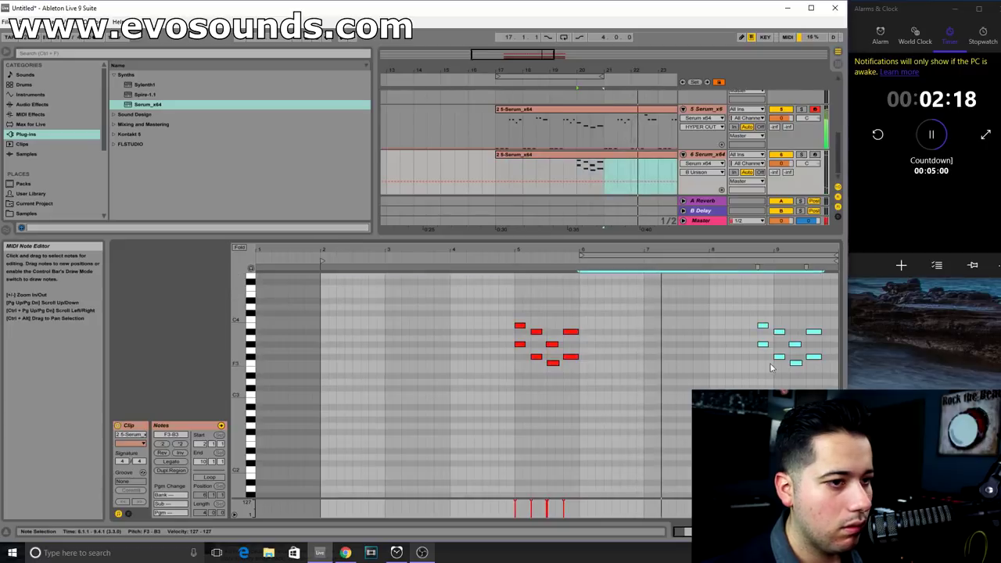
{"action": "left_click_drag", "start_coordinate": [763, 346], "coordinate": [779, 347]}
{"action": "left_click", "coordinate": [780, 418]}
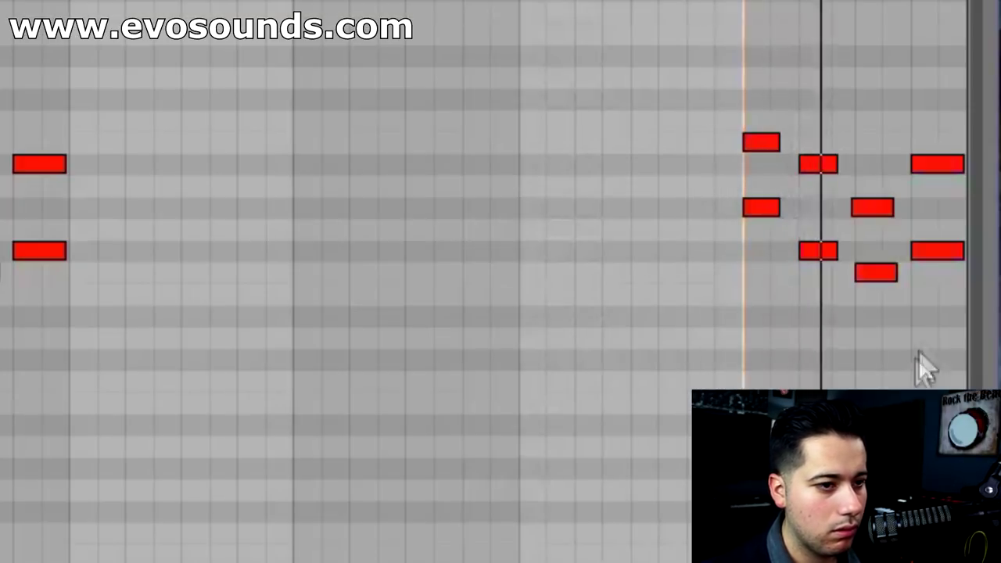
Step: Lower the two notes of the last chord in bar 9 to F#3 and D#3
{"action": "left_click_drag", "start_coordinate": [826, 389], "coordinate": [839, 312]}
{"action": "key", "text": "Down"}
{"action": "key", "text": "Down"}
{"action": "key", "text": "Down"}
{"action": "left_click_drag", "start_coordinate": [941, 297], "coordinate": [936, 232]}
{"action": "key", "text": "Down"}
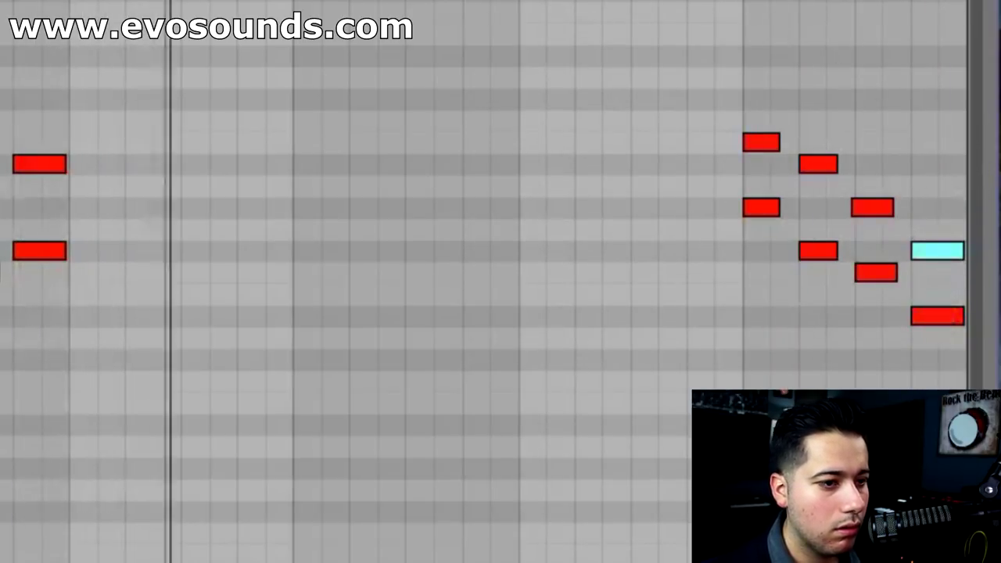
{"action": "left_click", "coordinate": [818, 391]}
Step: Open the Serum instance on track 6 and enable the Reverb in its effects section
{"action": "double_click", "coordinate": [702, 155]}
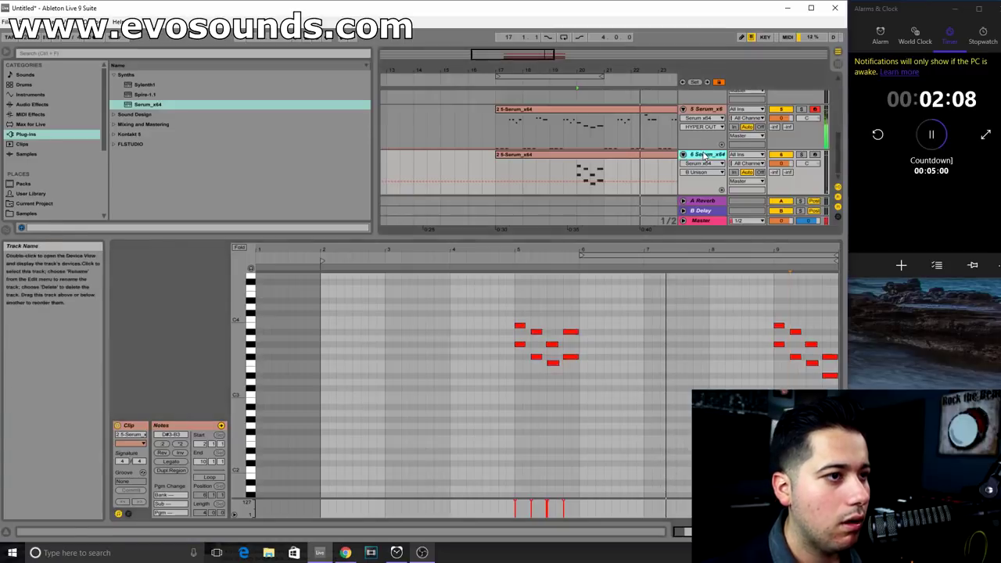
{"action": "left_click", "coordinate": [138, 424]}
{"action": "left_click", "coordinate": [308, 176]}
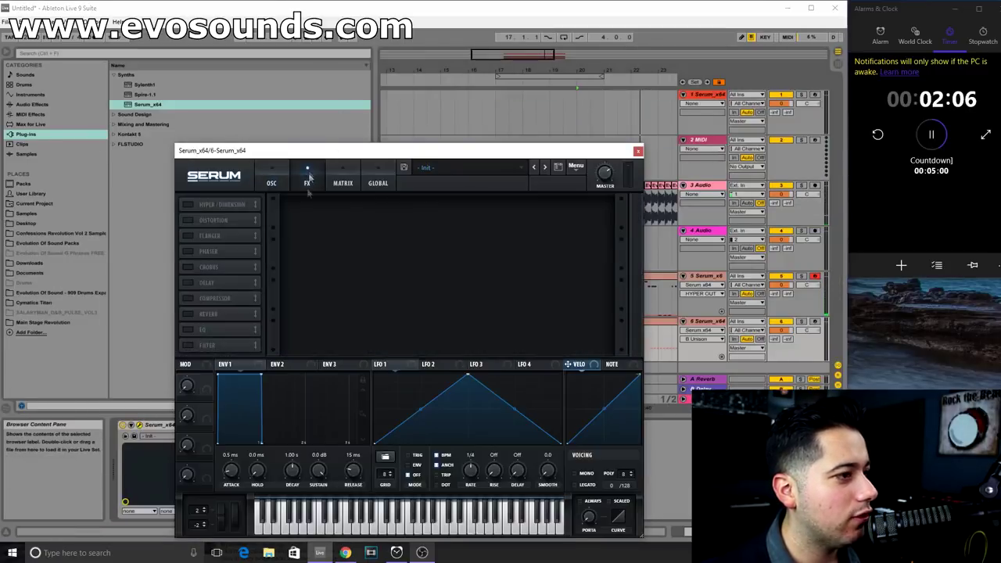
{"action": "left_click", "coordinate": [205, 313]}
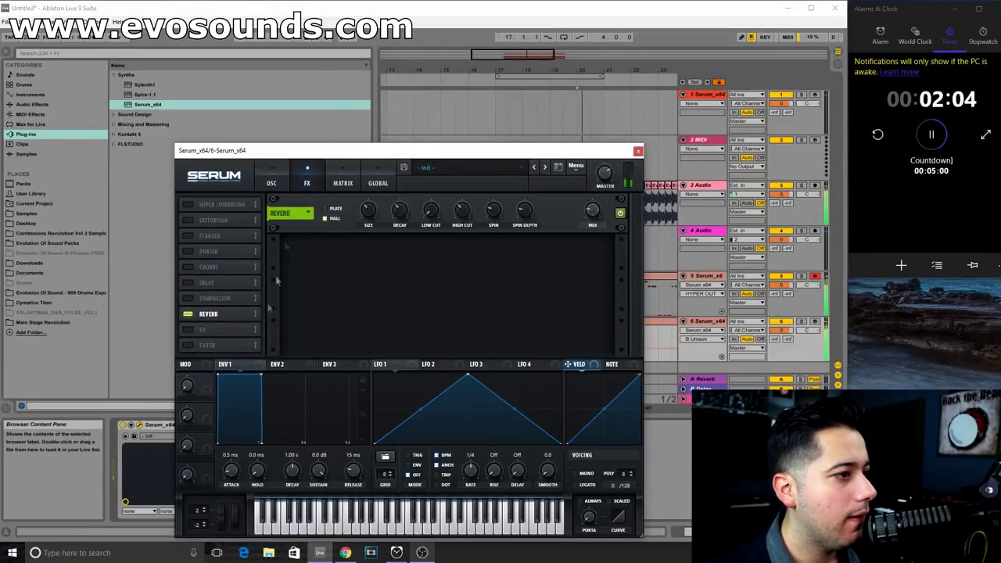
Step: Enable Serum's EQ, lower the low-band gain, adjust the low-band frequency and raise the high-band gain to about 3.2 dB
{"action": "left_click", "coordinate": [188, 331]}
{"action": "left_click_drag", "start_coordinate": [389, 251], "coordinate": [385, 273]}
{"action": "left_click_drag", "start_coordinate": [337, 252], "coordinate": [346, 248]}
{"action": "left_click", "coordinate": [670, 182]}
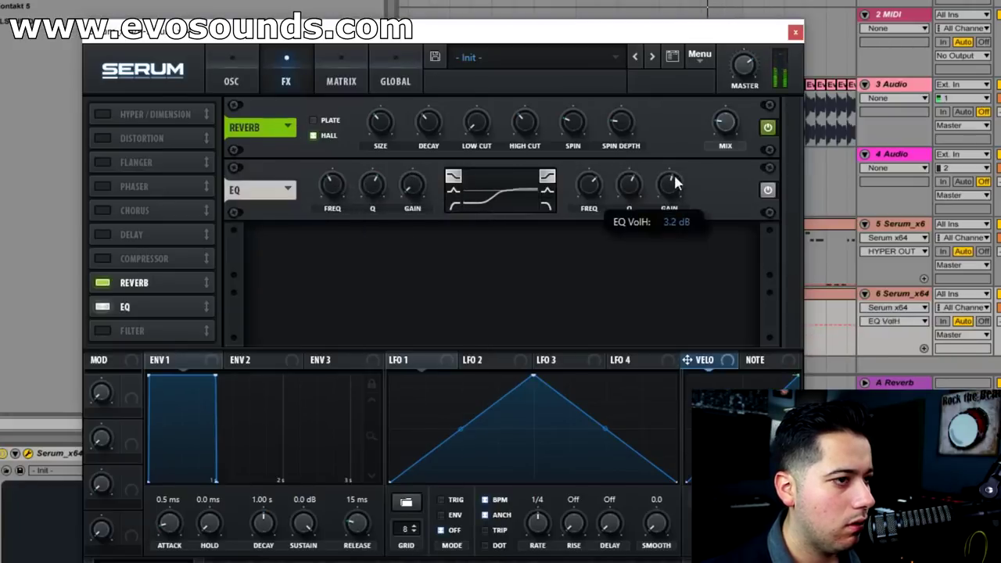
{"action": "left_click", "coordinate": [795, 32]}
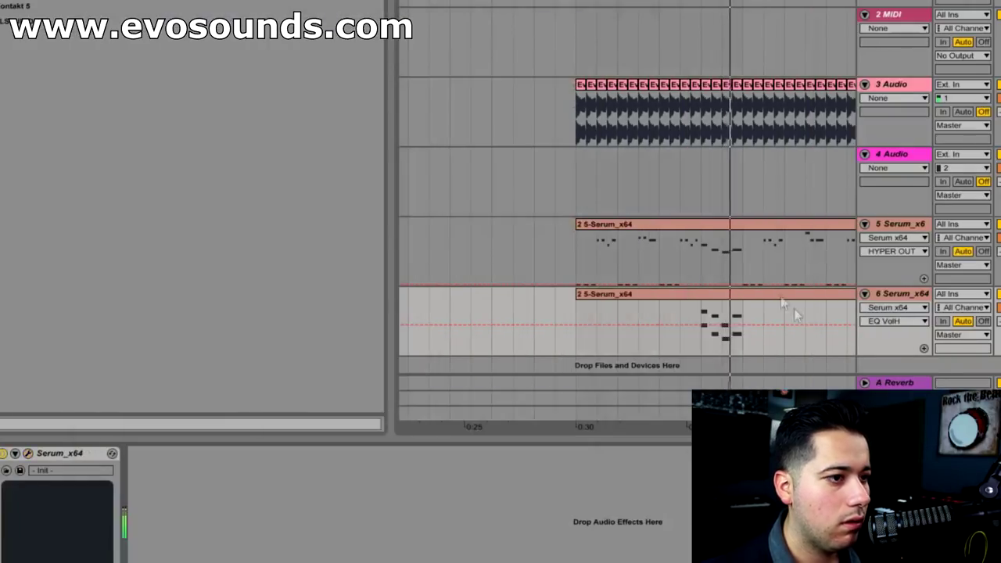
Step: Add an audio track below 3 Audio and place Evolution Of Sound - Atmosphere 1.wav from the FX folder on it at bar 17
{"action": "left_click", "coordinate": [899, 84]}
{"action": "key", "text": "ctrl+t"}
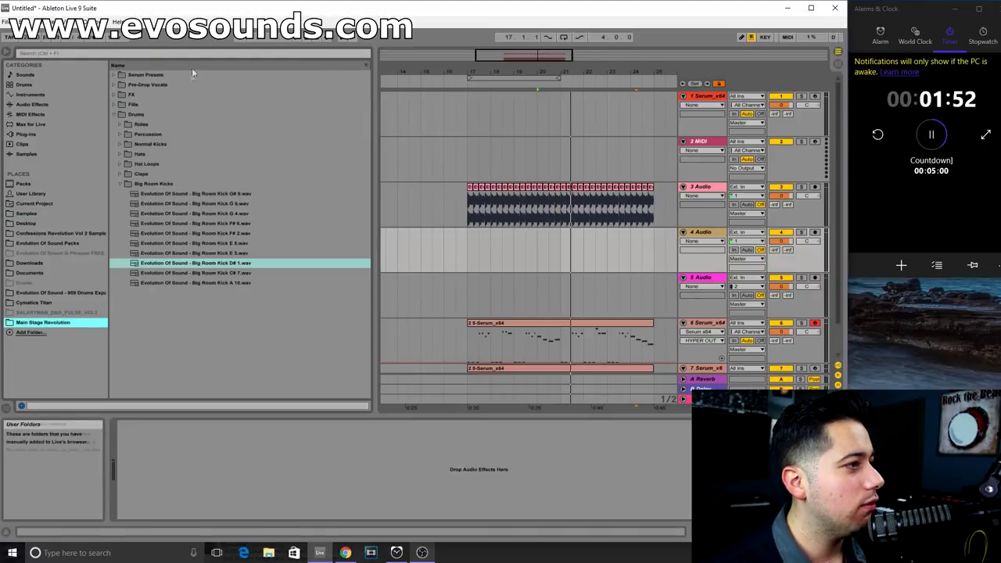
{"action": "left_click", "coordinate": [119, 95]}
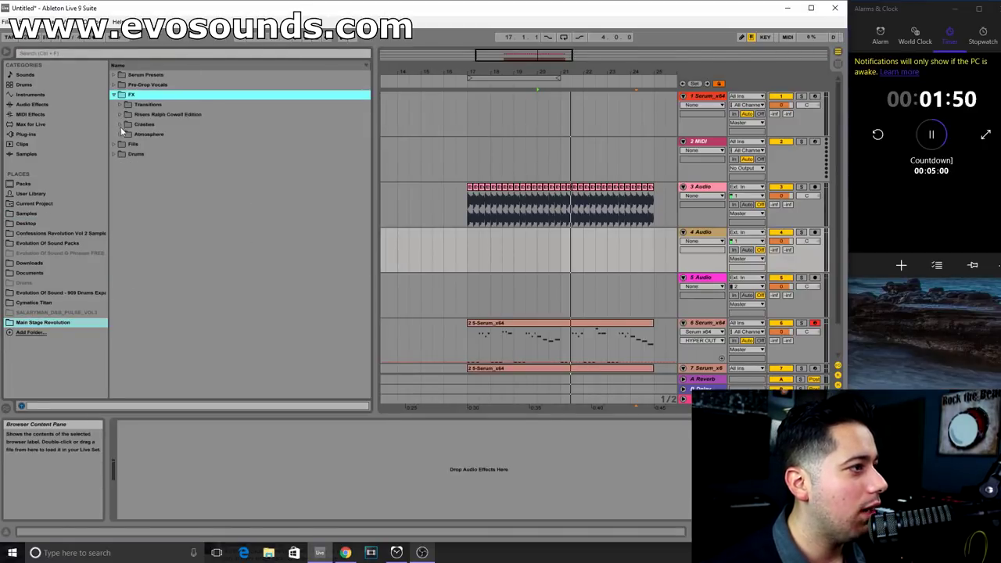
{"action": "left_click", "coordinate": [122, 133]}
{"action": "left_click", "coordinate": [220, 224]}
{"action": "left_click", "coordinate": [221, 232]}
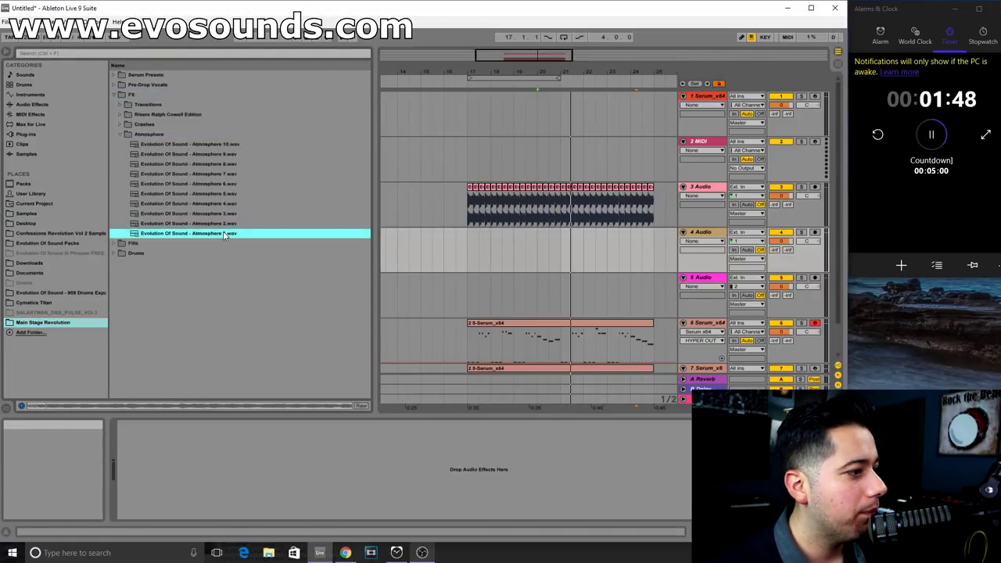
{"action": "left_click_drag", "start_coordinate": [126, 255], "coordinate": [613, 203]}
{"action": "key", "text": "space"}
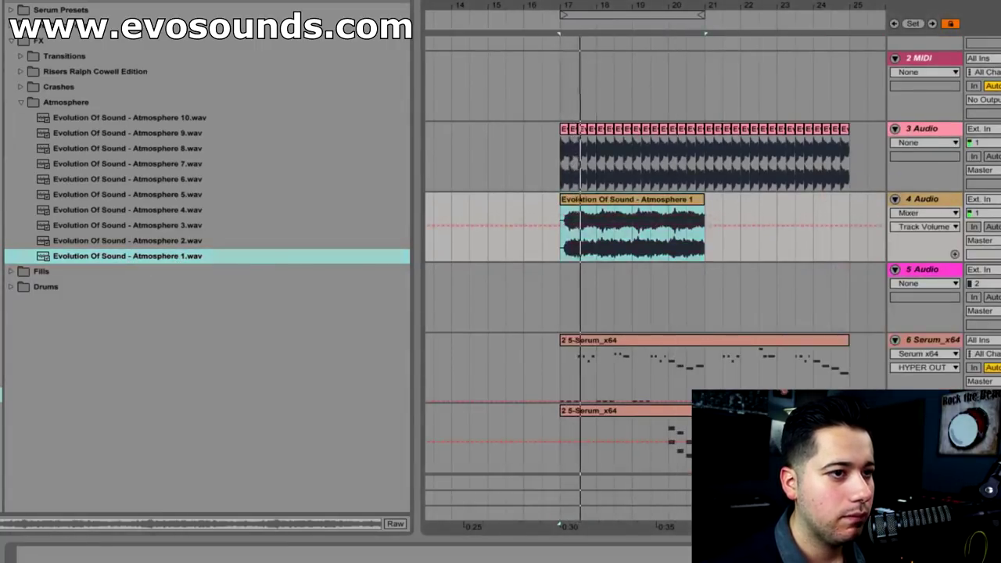
Step: Find LFOTool_x64 in the plug-ins, load it on the track 6 Serum lead and reshape its volume curve to rise faster
{"action": "key", "text": "a"}
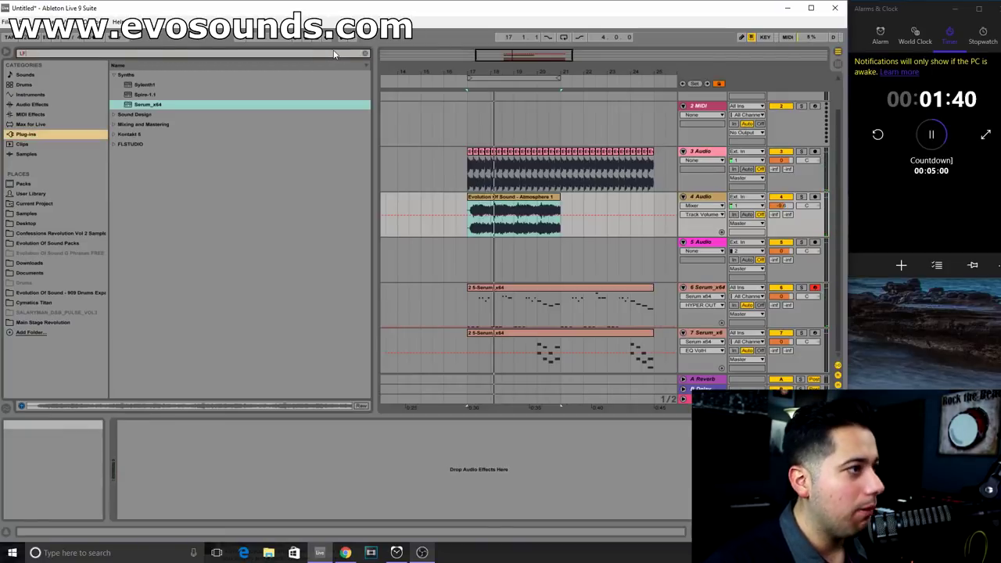
{"action": "type", "text": "O"}
{"action": "left_click", "coordinate": [113, 75]}
{"action": "left_click", "coordinate": [125, 84]}
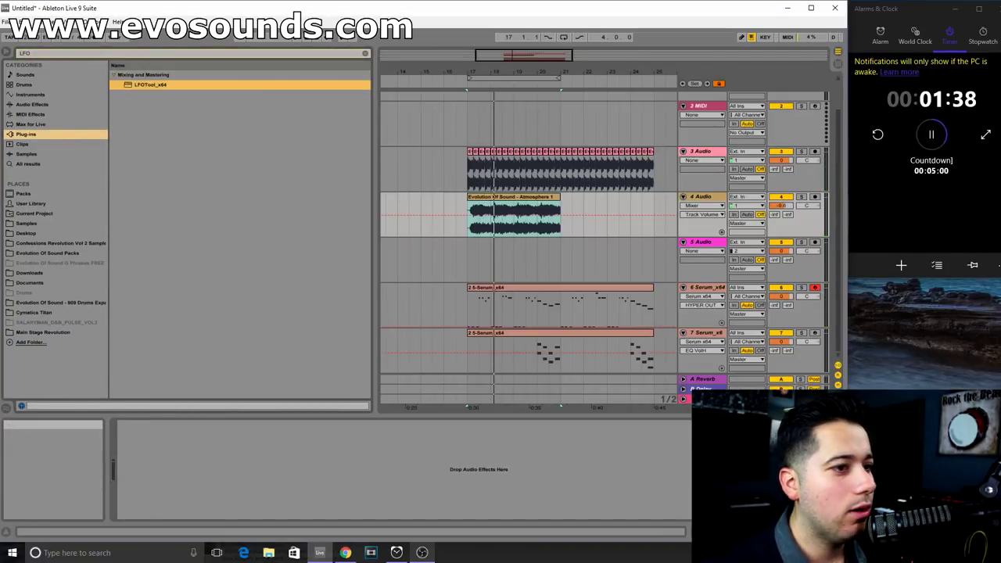
{"action": "key", "text": "Return"}
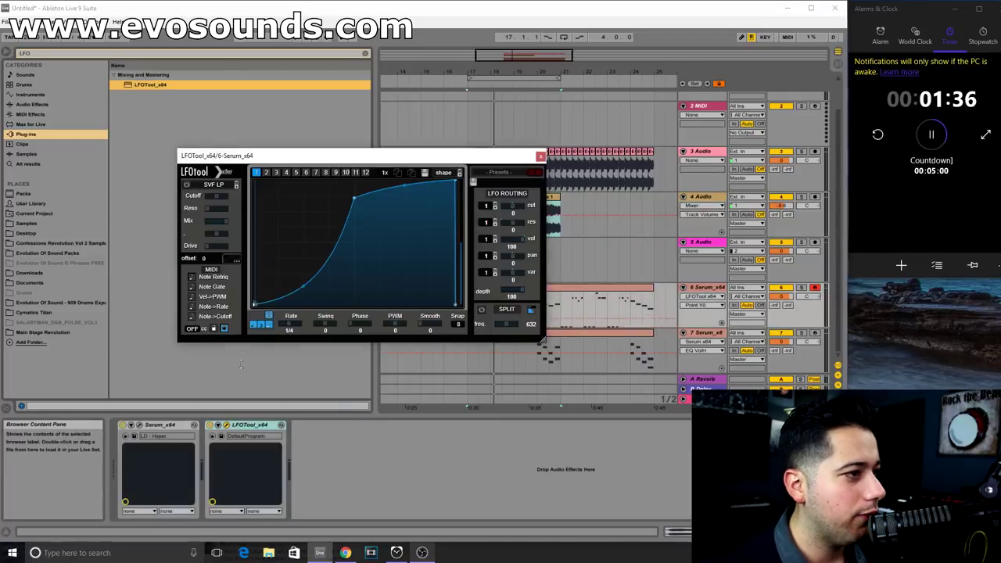
{"action": "left_click_drag", "start_coordinate": [359, 198], "coordinate": [291, 174]}
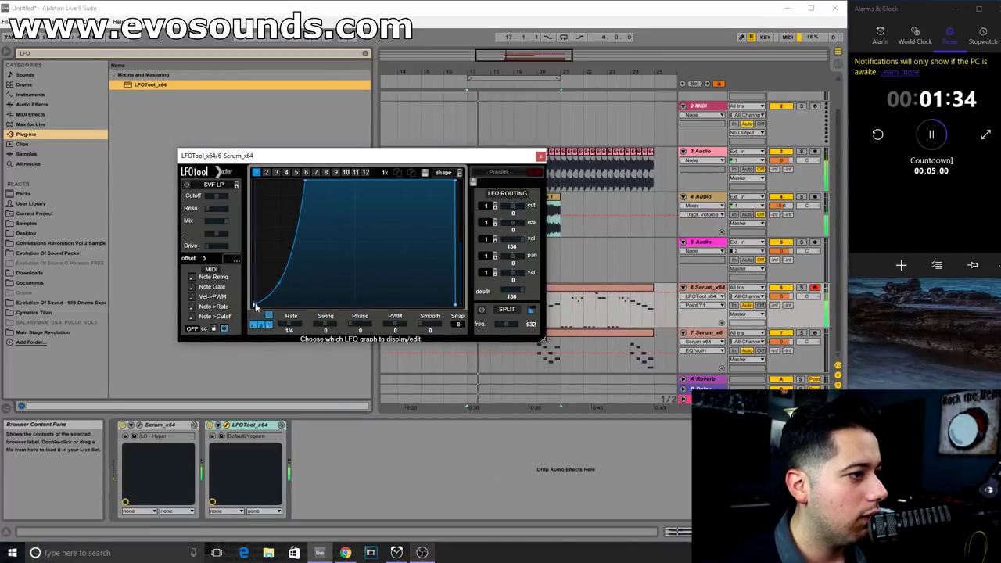
{"action": "left_click", "coordinate": [540, 155]}
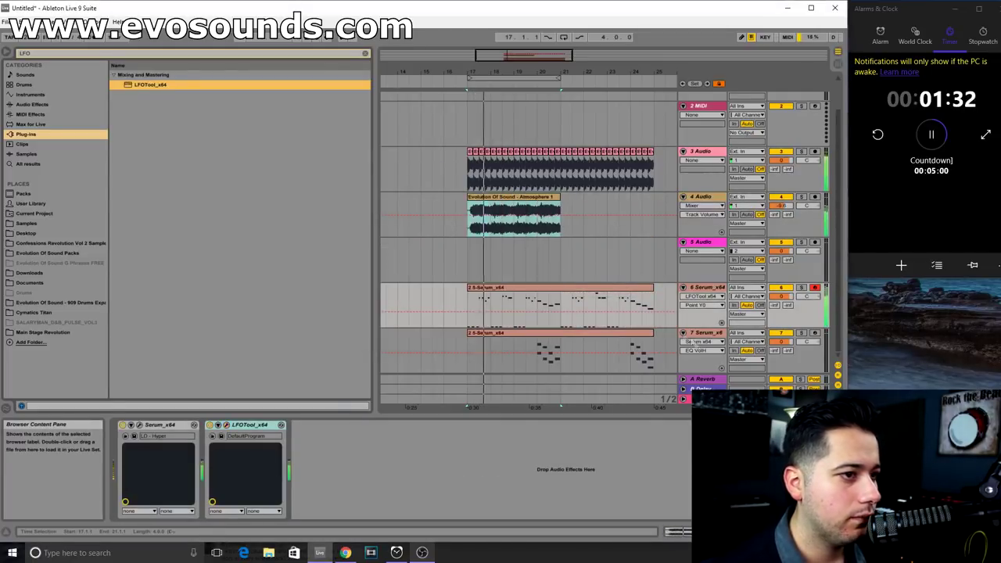
Step: Paste the lead's LFOTool onto the atmosphere track 4 Audio and restart playback to hear it
{"action": "left_click_drag", "start_coordinate": [456, 401], "coordinate": [492, 483]}
{"action": "left_click", "coordinate": [701, 197]}
{"action": "left_click", "coordinate": [420, 471]}
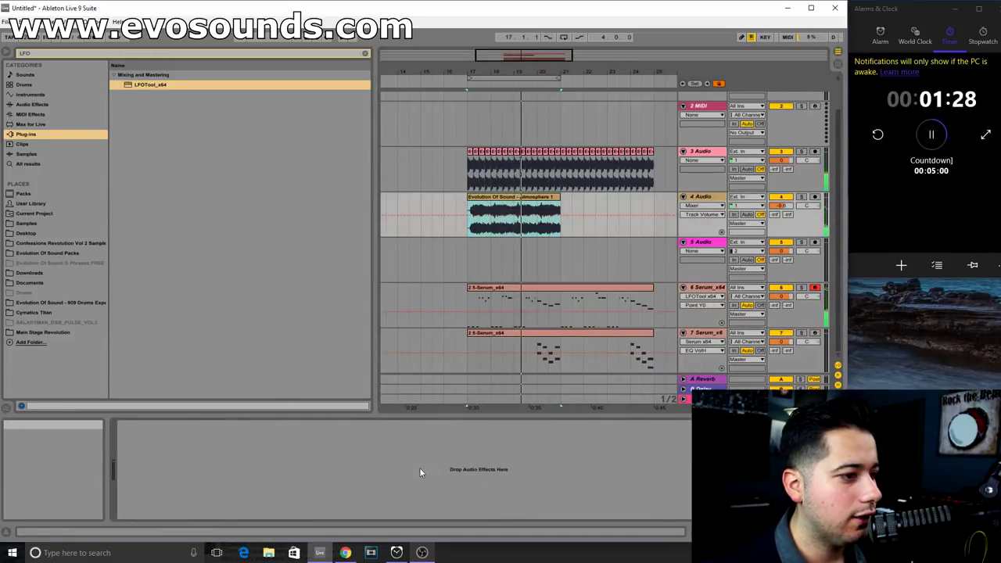
{"action": "key", "text": "ctrl+v"}
{"action": "key", "text": "space"}
{"action": "key", "text": "space"}
{"action": "left_click", "coordinate": [555, 197]}
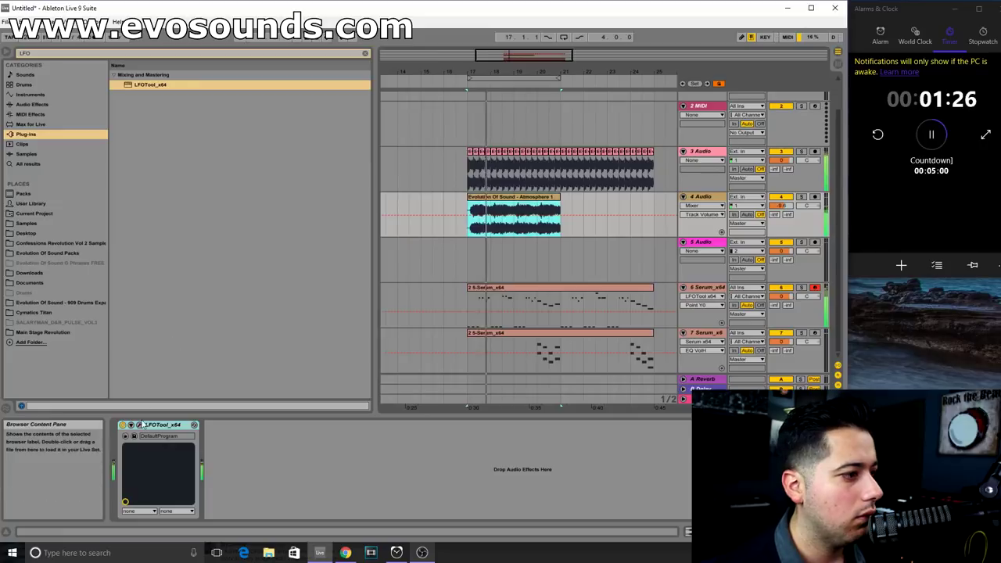
Step: Lower the starting point of the atmosphere track's LFOTool curve to the minimum and duplicate the atmosphere clip to bar 21
{"action": "left_click", "coordinate": [140, 425]}
{"action": "left_click_drag", "start_coordinate": [254, 257], "coordinate": [253, 307]}
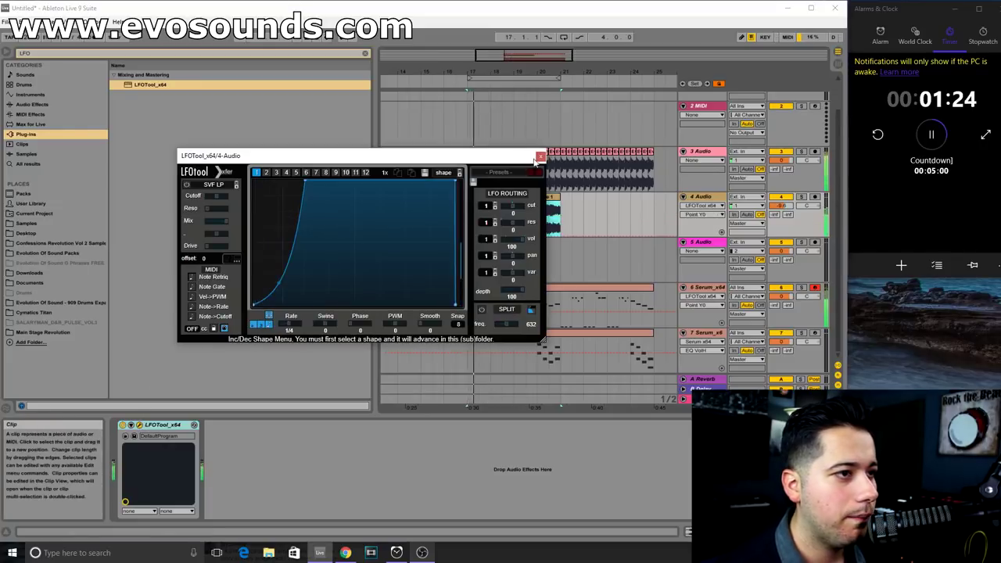
{"action": "left_click", "coordinate": [539, 155]}
{"action": "left_click", "coordinate": [625, 205]}
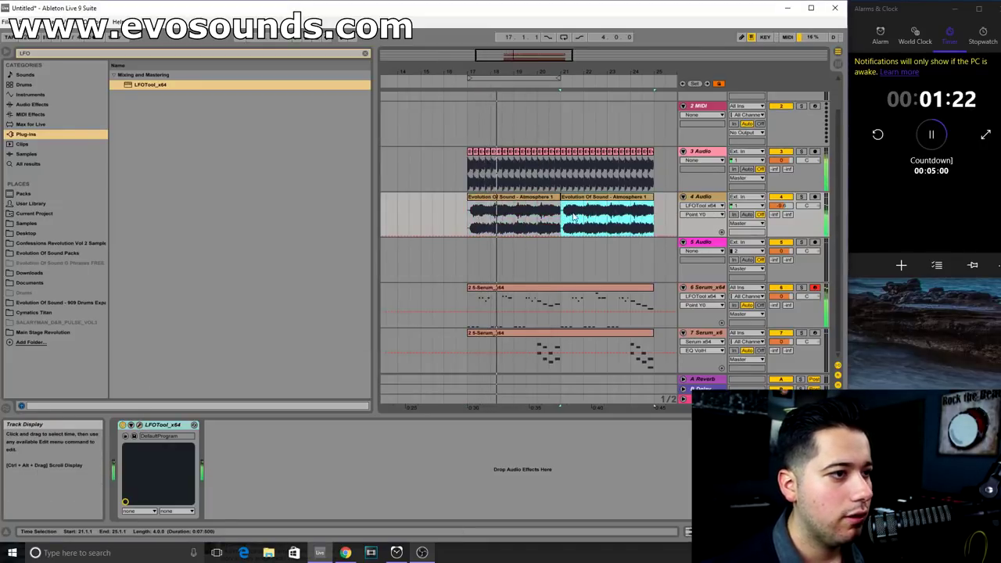
{"action": "left_click_drag", "start_coordinate": [551, 61], "coordinate": [625, 225]}
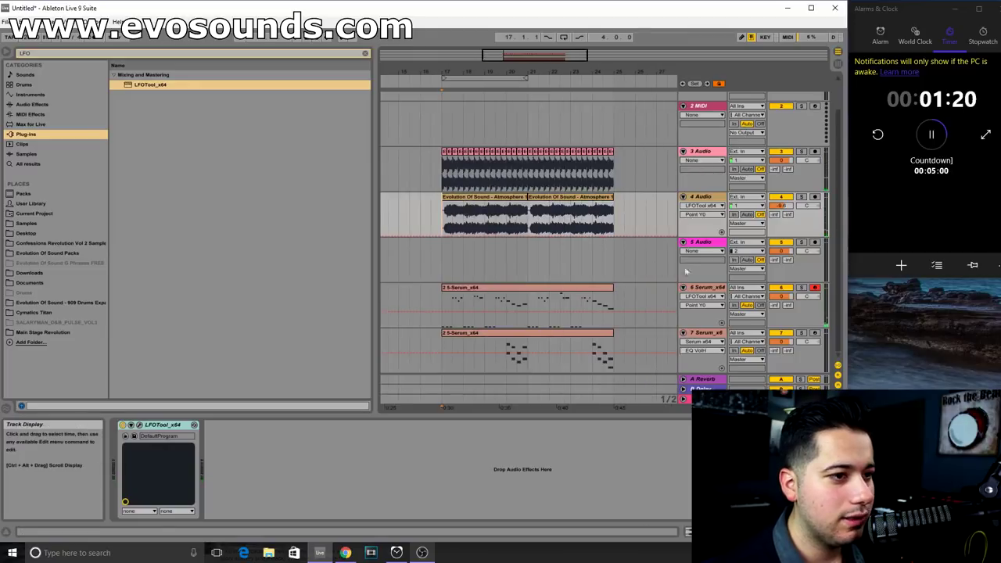
Step: Switch to Session View and set the Reverb quality on return track A to High
{"action": "key", "text": "Tab"}
{"action": "left_click", "coordinate": [747, 65]}
{"action": "left_click", "coordinate": [700, 65]}
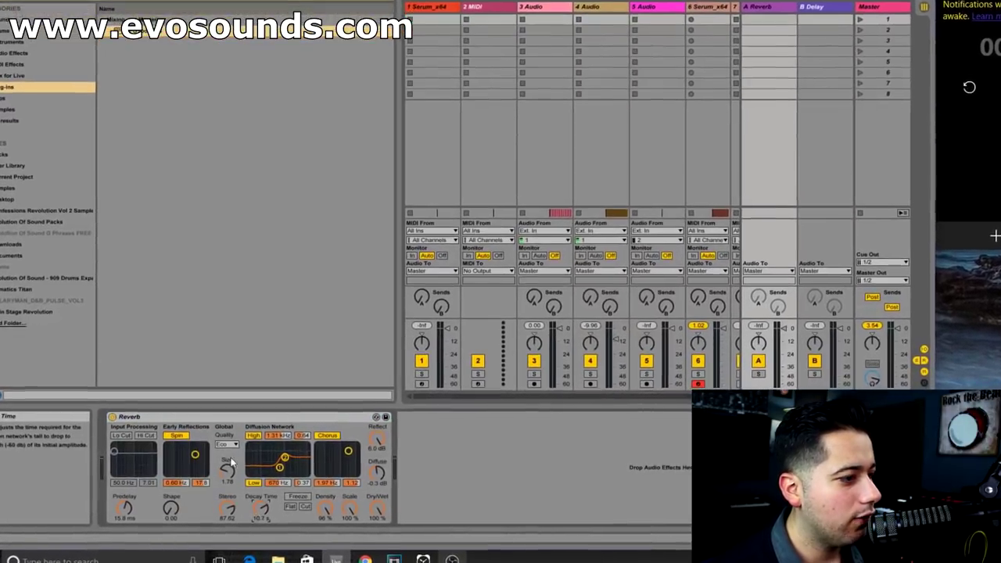
{"action": "left_click", "coordinate": [226, 446]}
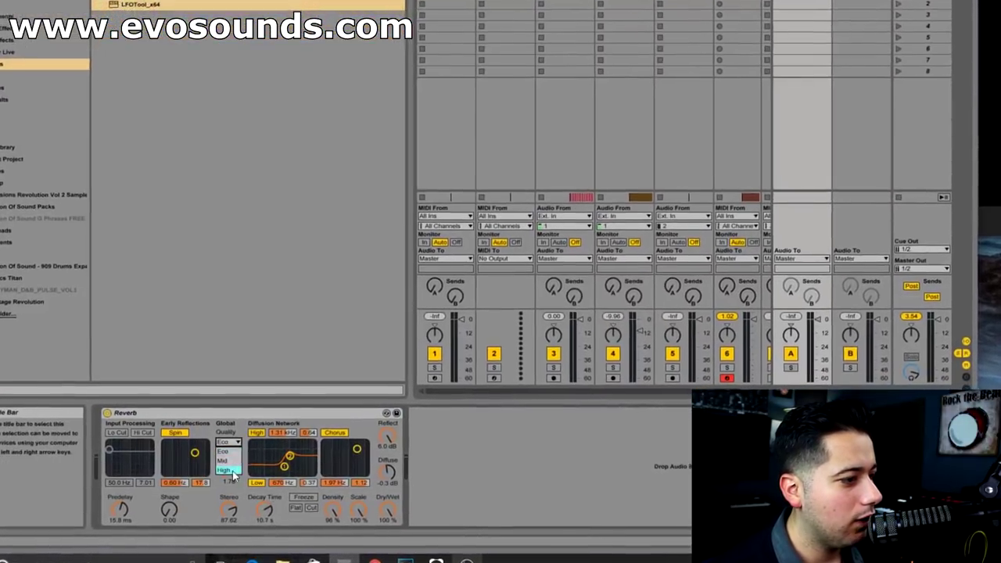
{"action": "left_click", "coordinate": [228, 470]}
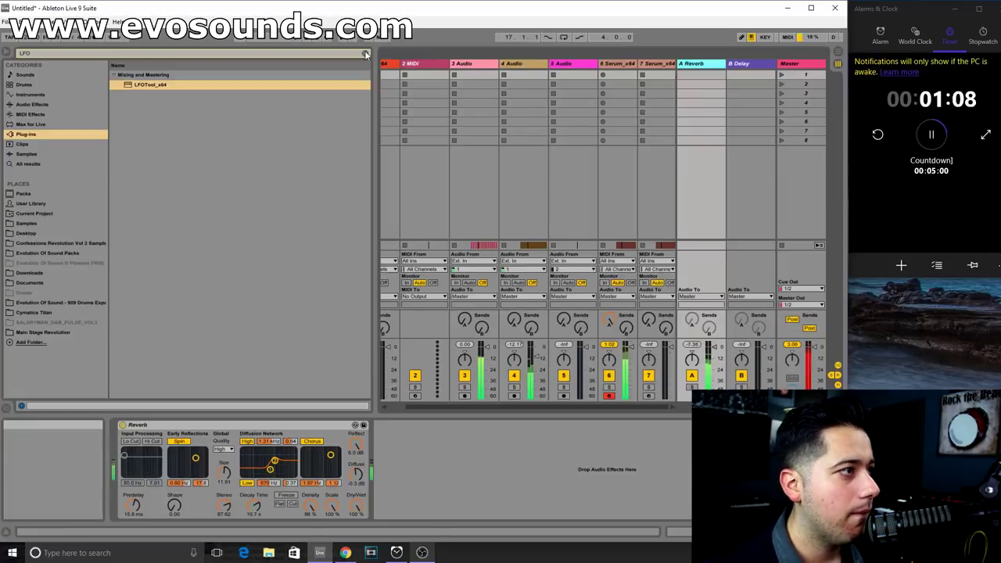
Step: Search the audio effects for the Compressor and add it after the Reverb on return track A
{"action": "left_click", "coordinate": [372, 53]}
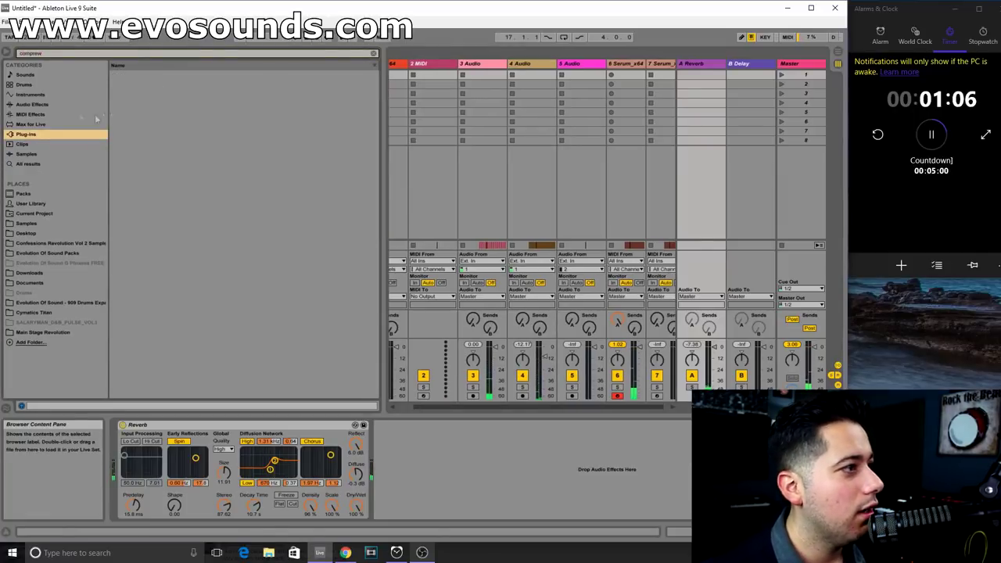
{"action": "left_click", "coordinate": [47, 103]}
{"action": "left_click", "coordinate": [348, 54]}
{"action": "type", "text": "comprew"}
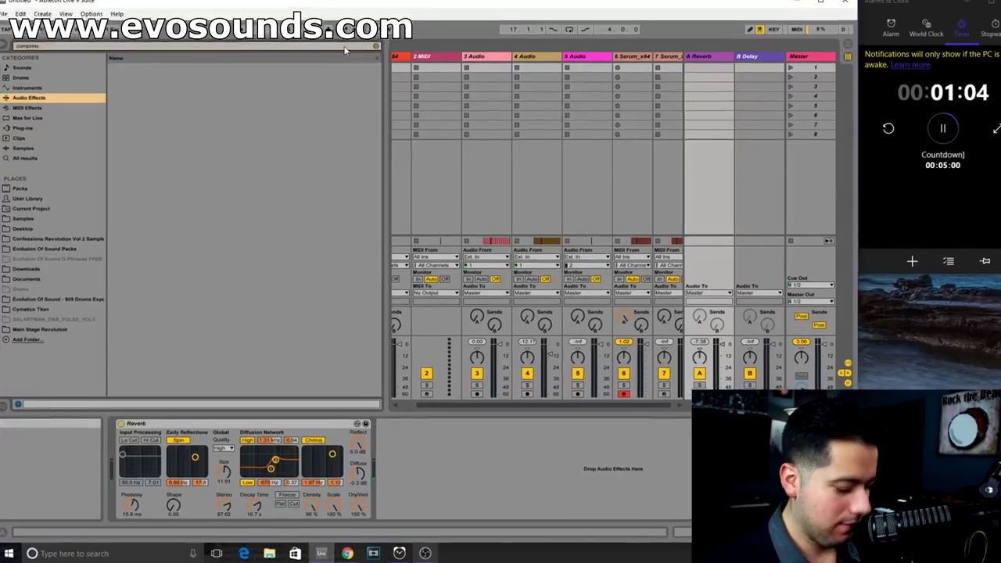
{"action": "key", "text": "BackSpace"}
{"action": "left_click_drag", "start_coordinate": [156, 84], "coordinate": [469, 435]}
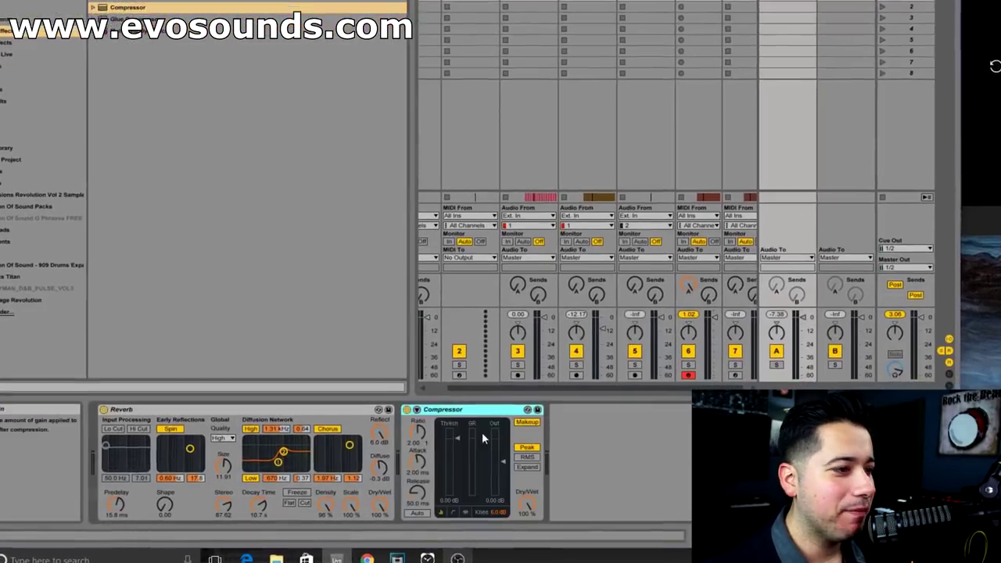
Step: Sidechain return A's Compressor to 6-Serum_x64, with the ratio at infinity and the threshold at about -24.7 dB
{"action": "left_click", "coordinate": [412, 415]}
{"action": "left_click", "coordinate": [431, 446]}
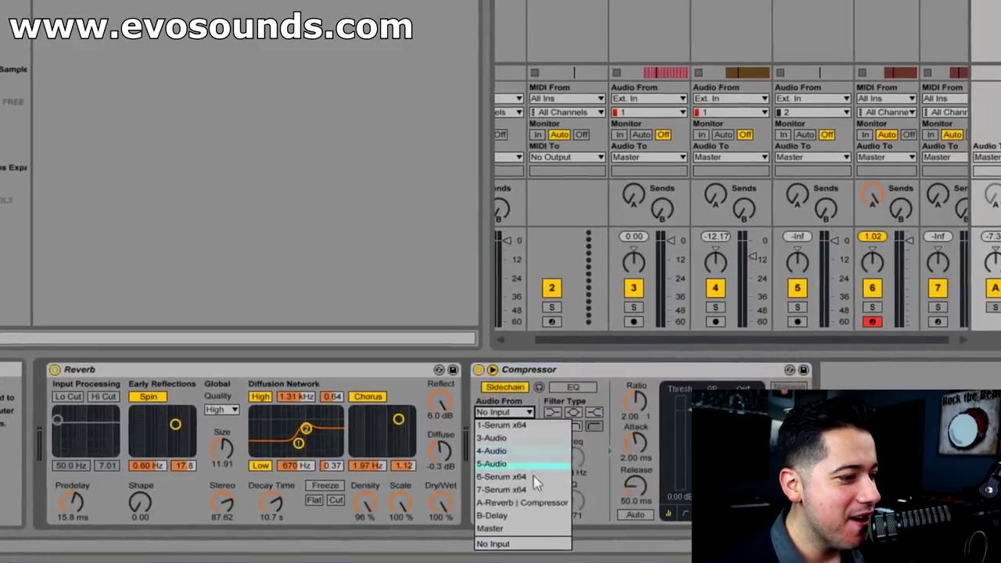
{"action": "left_click", "coordinate": [533, 477]}
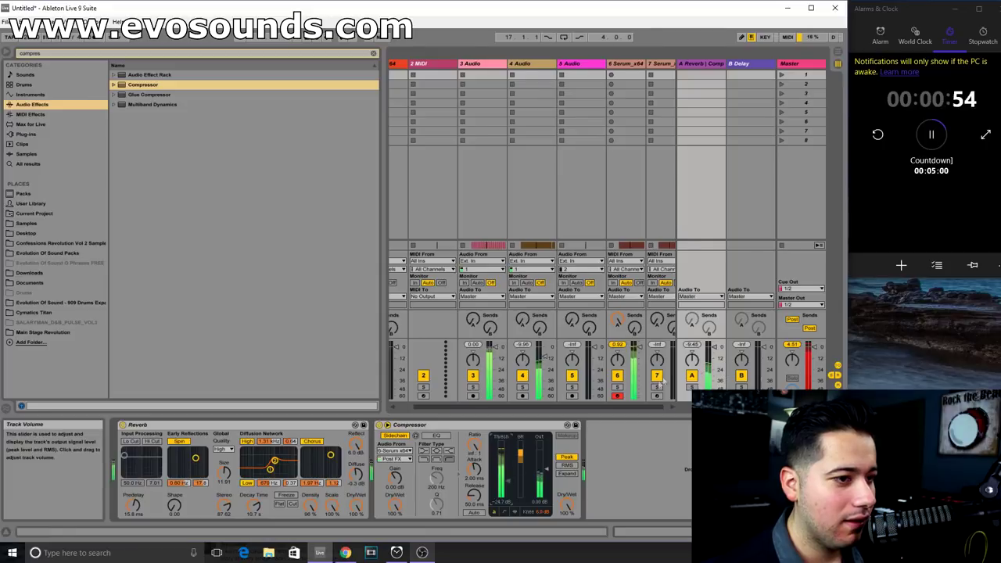
Step: Raise send A of the second lead, track 7, to maximum and enlarge the Session View mixer's level section
{"action": "key", "text": "Tab"}
{"action": "key", "text": "Tab"}
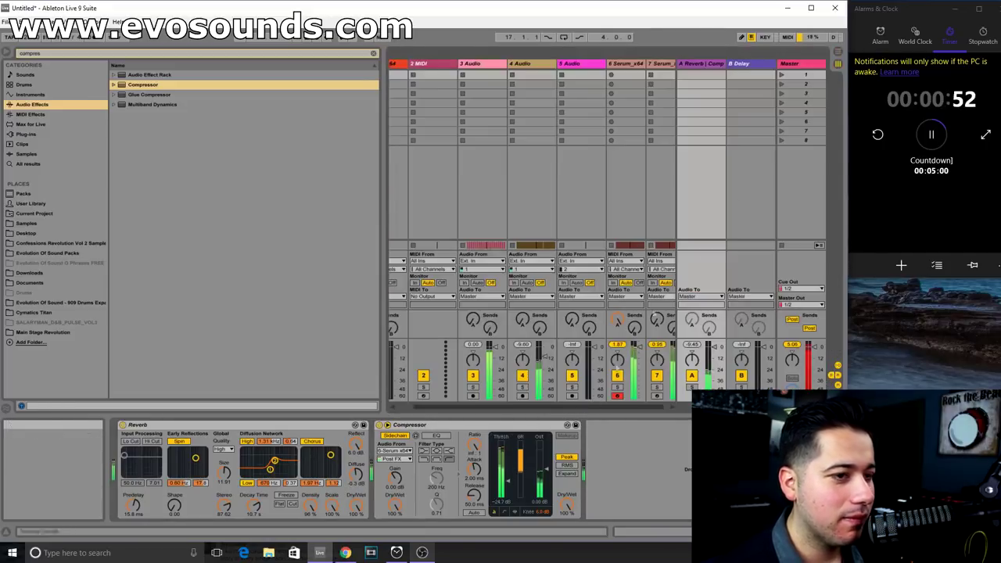
{"action": "key", "text": "Tab"}
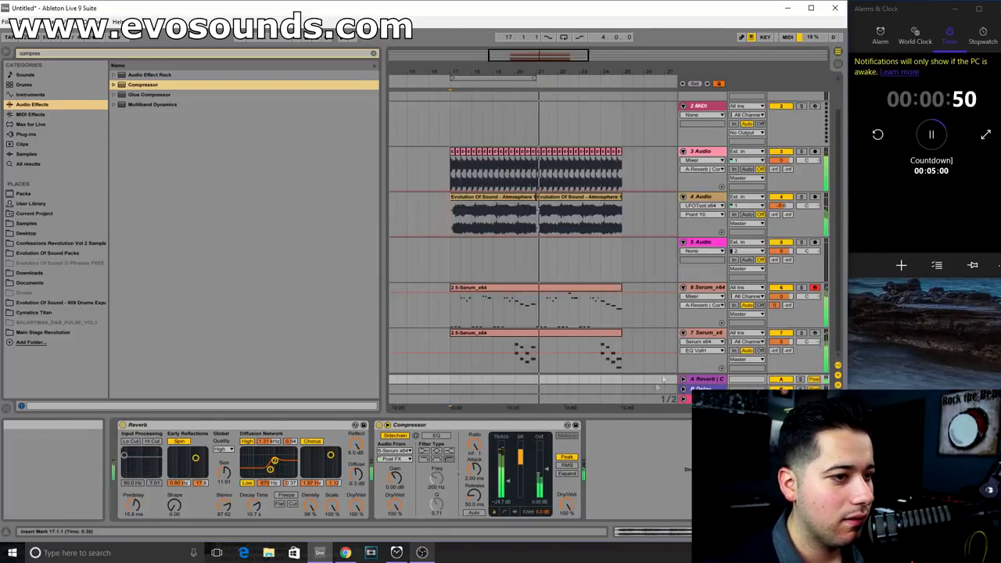
{"action": "key", "text": "Tab"}
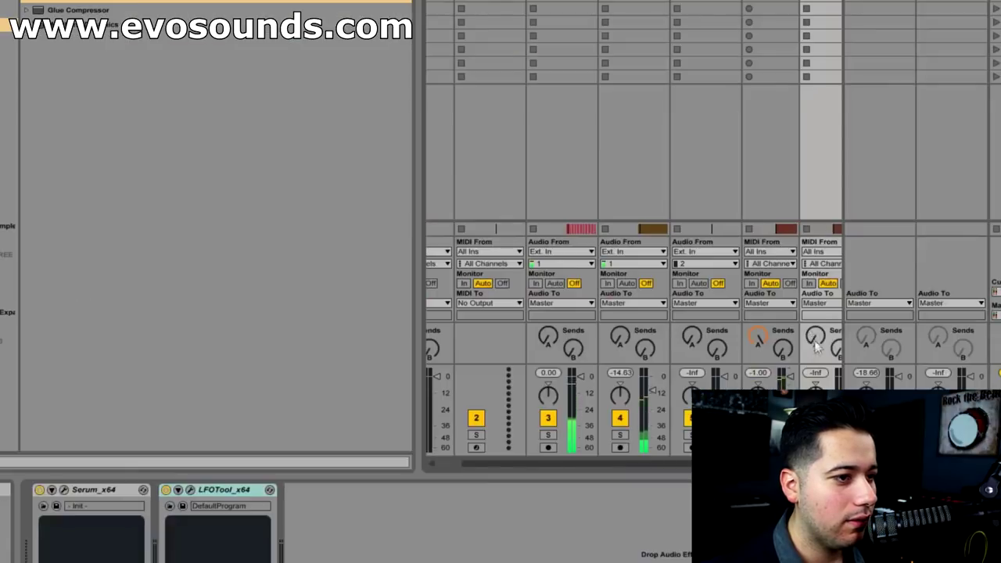
{"action": "scroll", "coordinate": [770, 380], "scroll_direction": "right", "scroll_amount": 1}
{"action": "left_click_drag", "start_coordinate": [770, 364], "coordinate": [770, 241]}
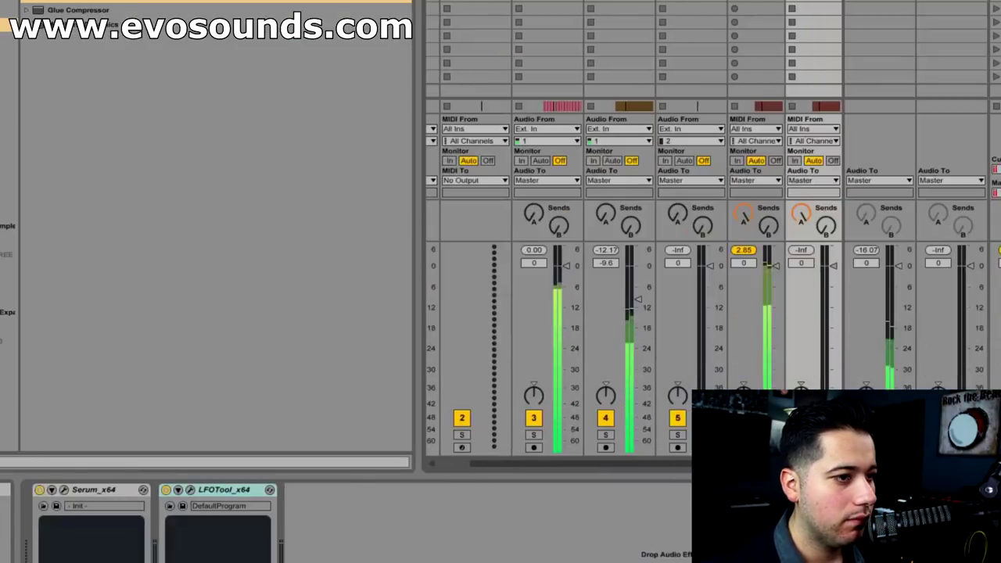
Step: Add OTT at 17% Amount and EQ Eight to the lead on track 6, and make EQ band 2 a low cut
{"action": "left_click", "coordinate": [755, 196]}
{"action": "key", "text": "ctrl+f"}
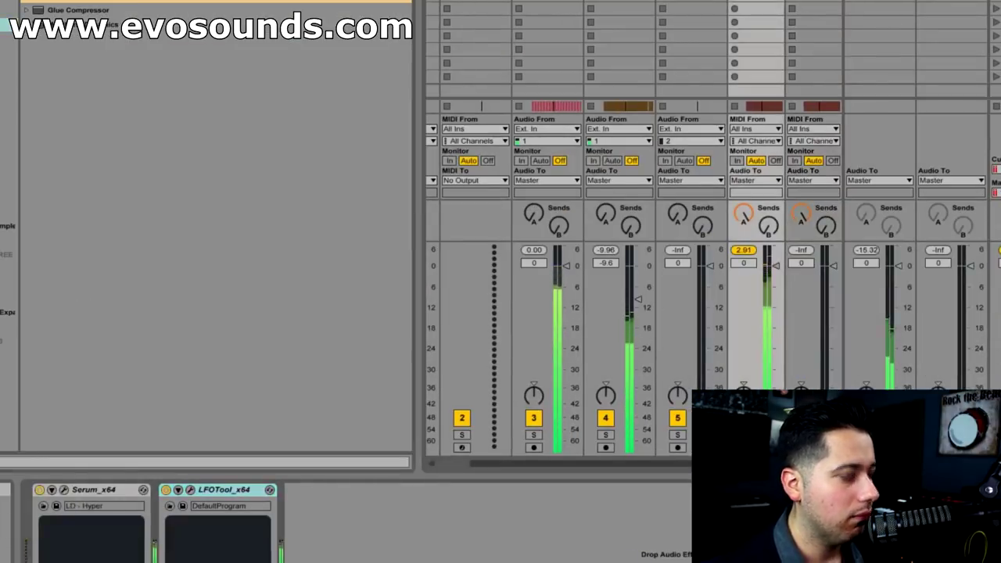
{"action": "key", "text": "BackSpace"}
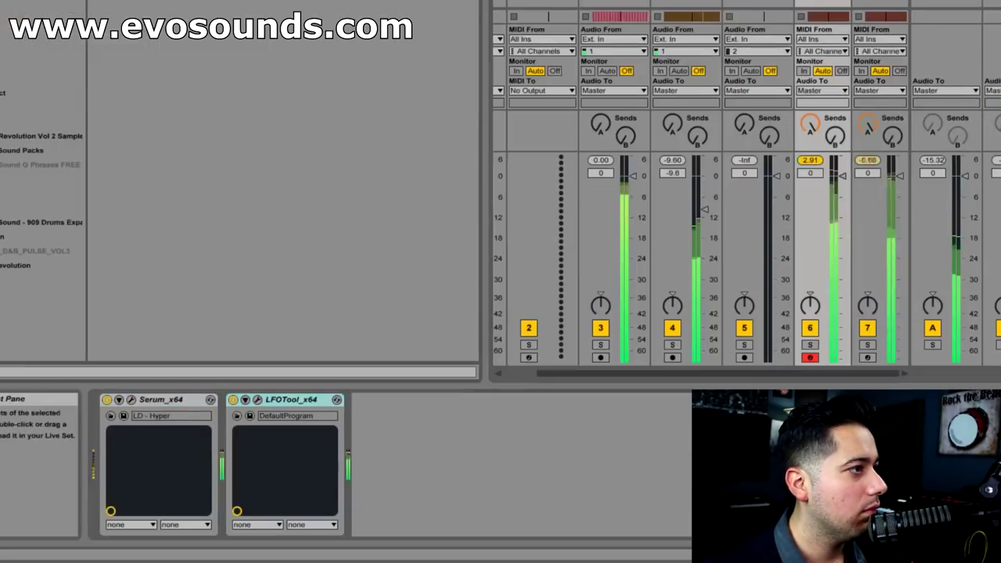
{"action": "left_click_drag", "start_coordinate": [156, 10], "coordinate": [438, 461]}
{"action": "left_click_drag", "start_coordinate": [677, 513], "coordinate": [677, 530]}
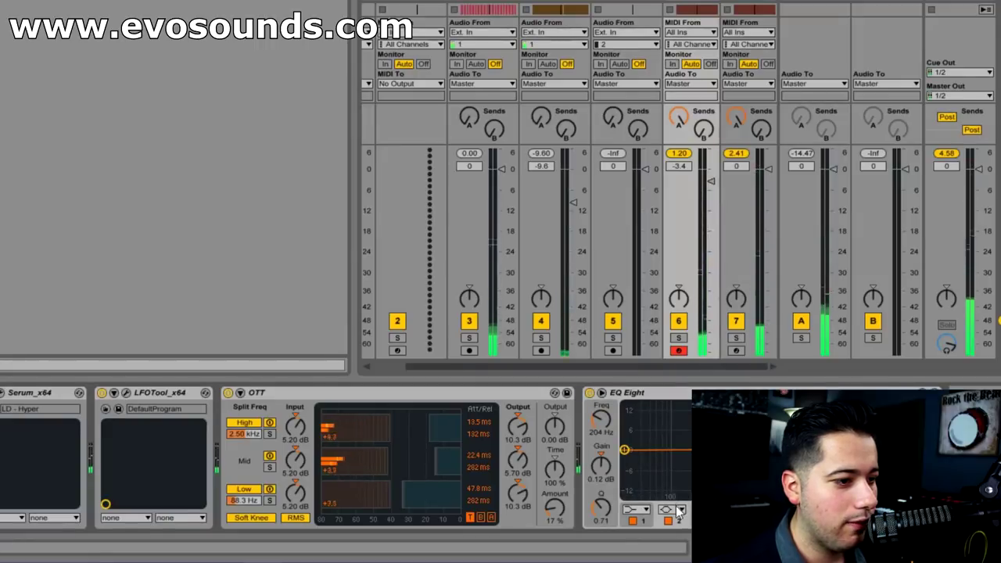
{"action": "left_click", "coordinate": [680, 509]}
{"action": "left_click", "coordinate": [672, 429]}
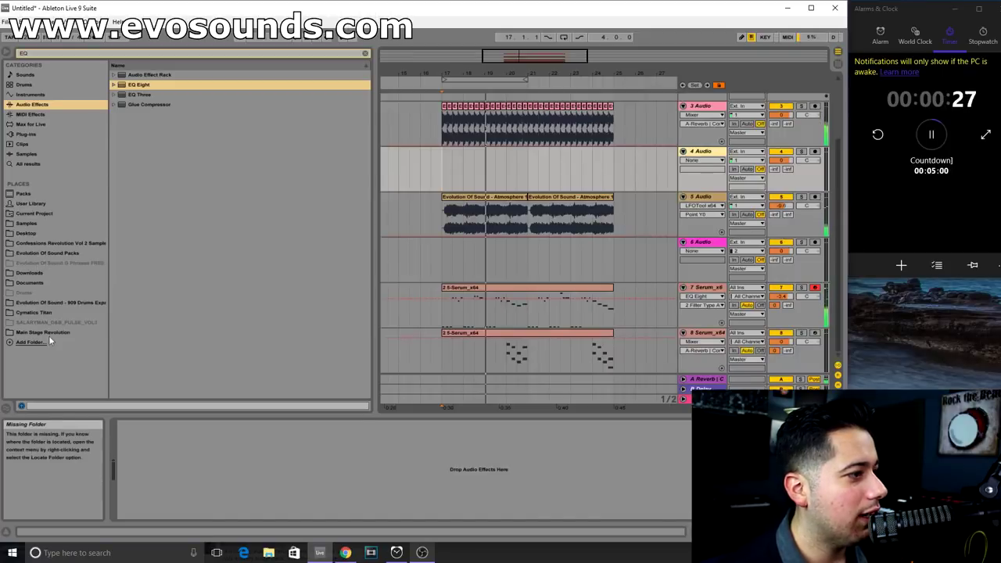
Step: Clear the browser search and open the Hat Loops folder in the Drums section of Main Stage Revolution
{"action": "left_click", "coordinate": [49, 334]}
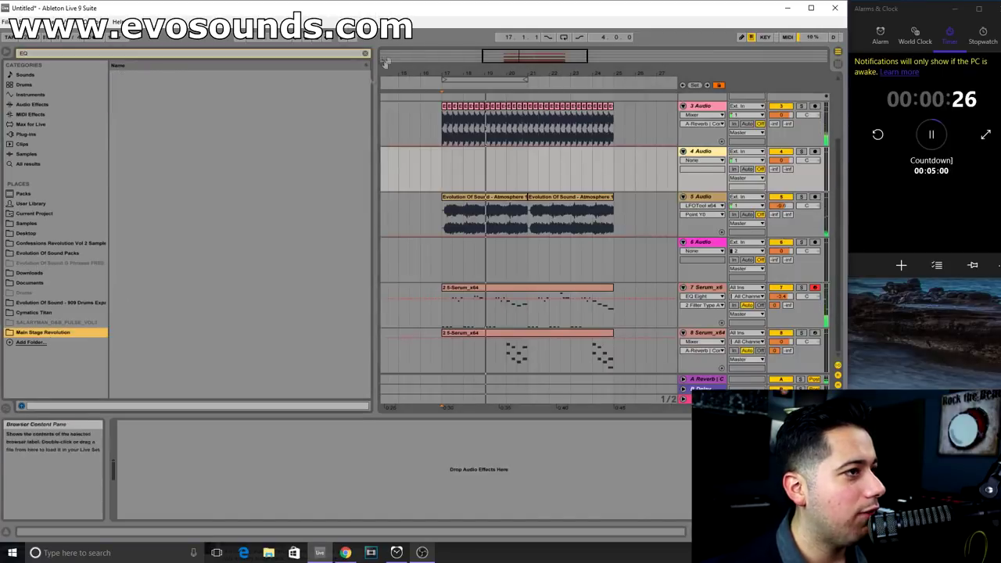
{"action": "left_click", "coordinate": [364, 53]}
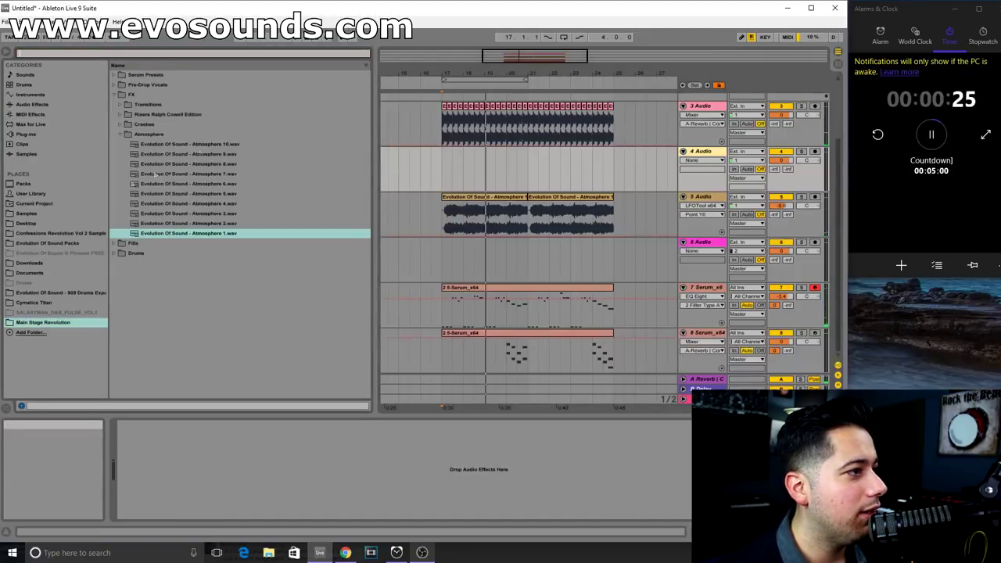
{"action": "left_click", "coordinate": [115, 94]}
{"action": "left_click", "coordinate": [119, 115]}
{"action": "left_click", "coordinate": [120, 163]}
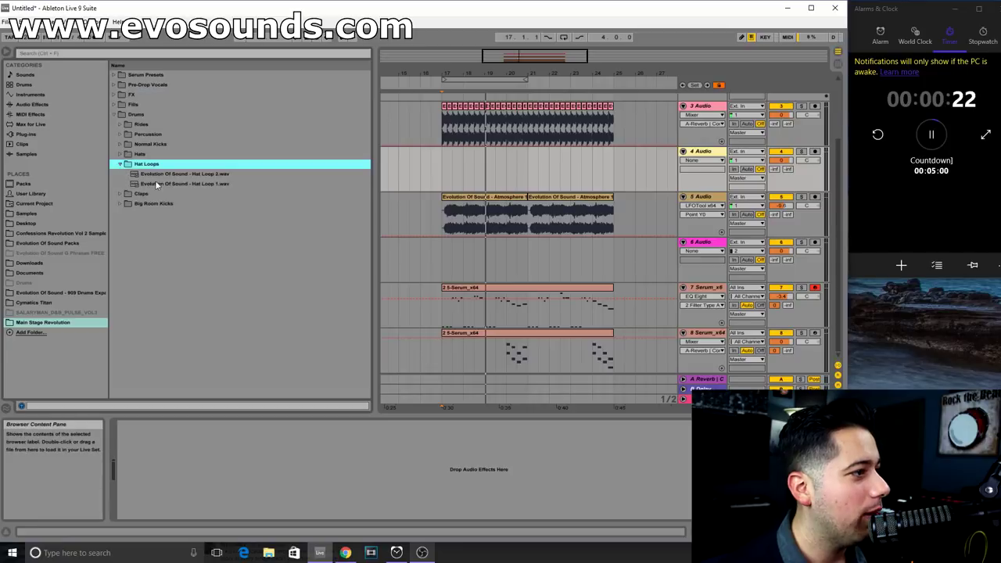
Step: Place Evolution Of Sound - Hat Loop 2.wav at bar 17 on 4 Audio and duplicate it up to bar 25
{"action": "left_click", "coordinate": [176, 184]}
{"action": "left_click", "coordinate": [164, 175]}
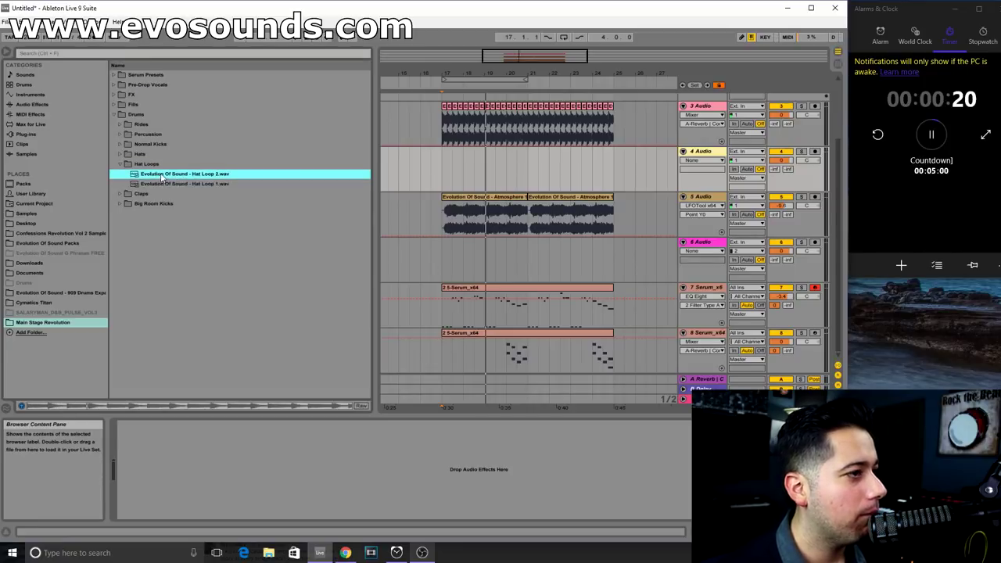
{"action": "left_click_drag", "start_coordinate": [161, 177], "coordinate": [446, 166]}
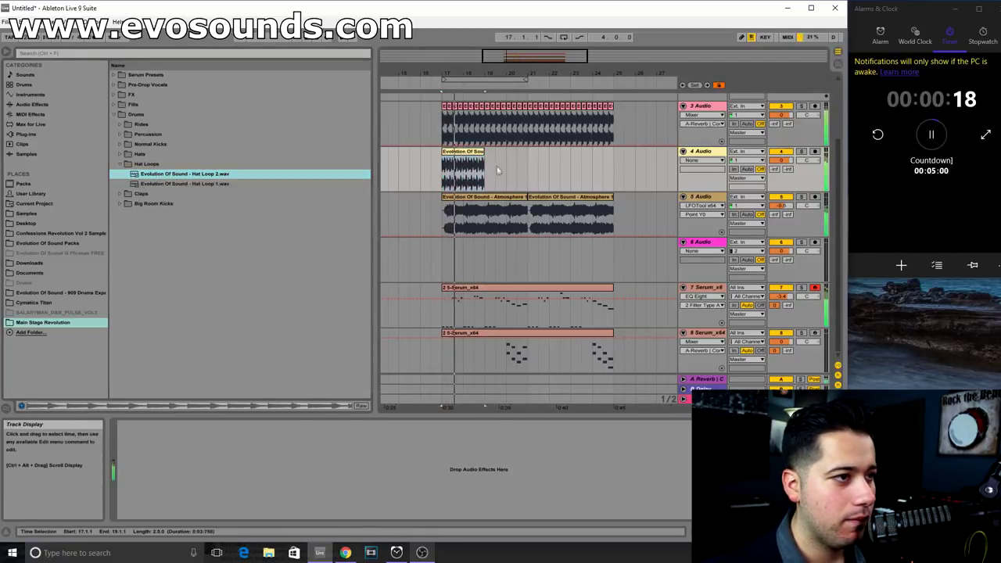
{"action": "key", "text": "ctrl+d"}
{"action": "key", "text": "ctrl+d"}
{"action": "key", "text": "ctrl+d"}
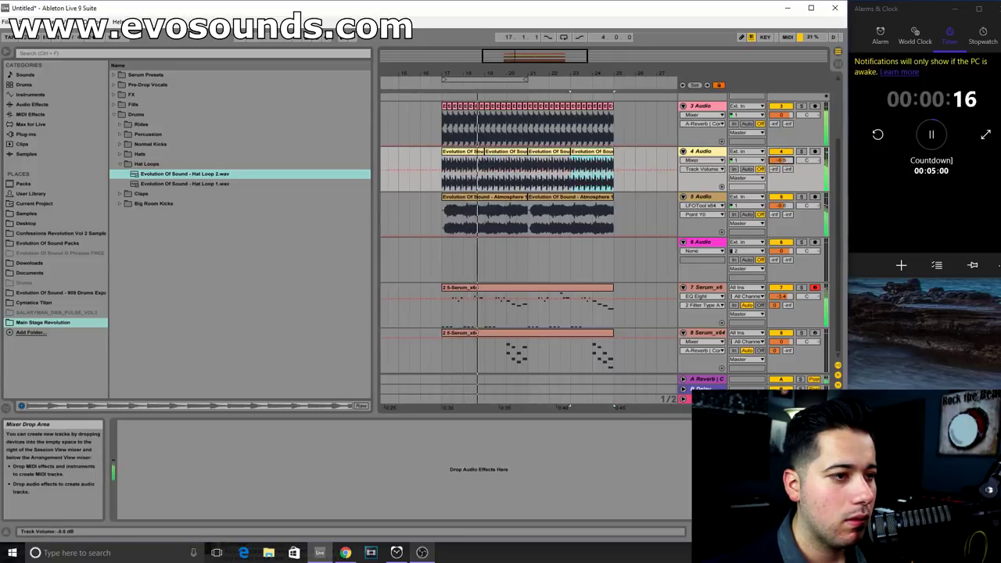
Step: Add a Glue Compressor to the Master with threshold -21.6 dB, makeup about 17.1 dB and Soft clipping on
{"action": "key", "text": "Tab"}
{"action": "key", "text": "ctrl+f"}
{"action": "type", "text": "GLUYE"}
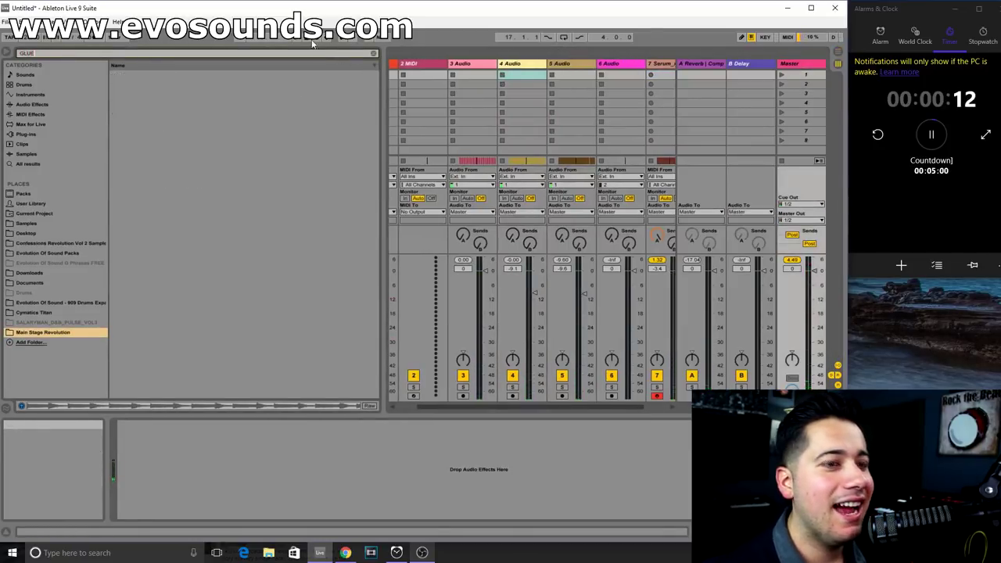
{"action": "left_click", "coordinate": [63, 105]}
{"action": "left_click_drag", "start_coordinate": [148, 84], "coordinate": [205, 474]}
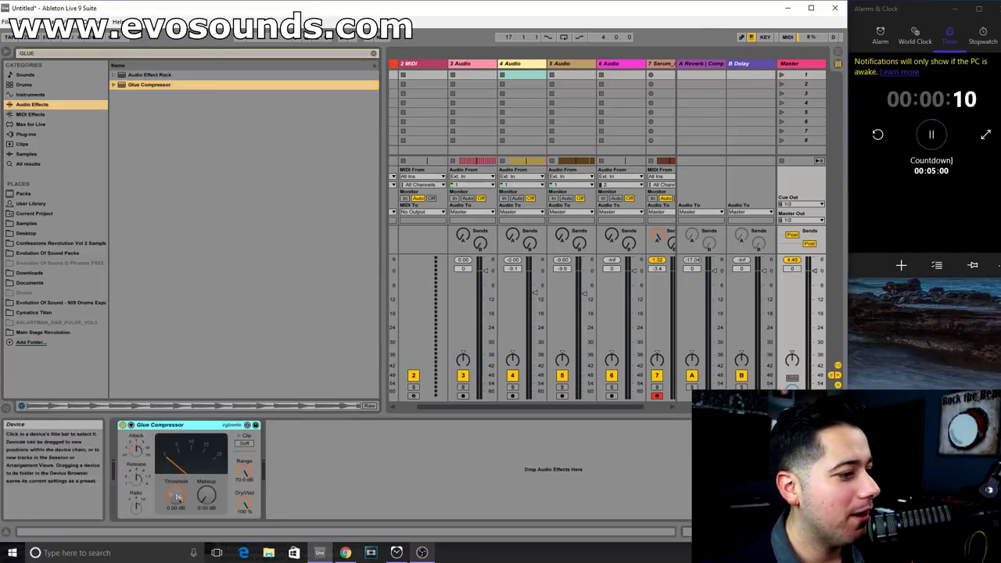
{"action": "left_click", "coordinate": [178, 494]}
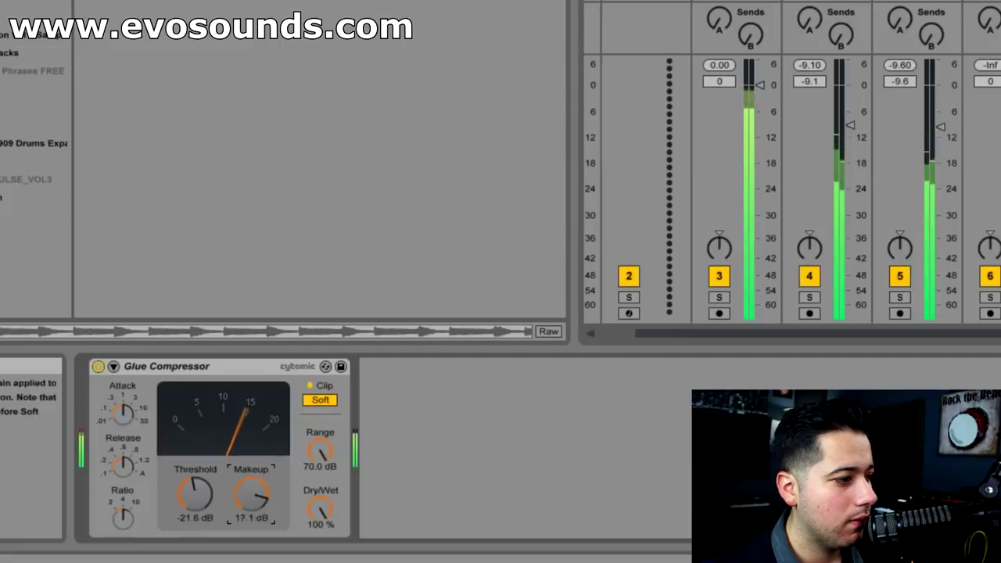
Step: Insert OTT before the Master's Glue Compressor with Amount at 19% and set the makeup to 16.5 dB
{"action": "key", "text": "space"}
{"action": "key", "text": "Escape"}
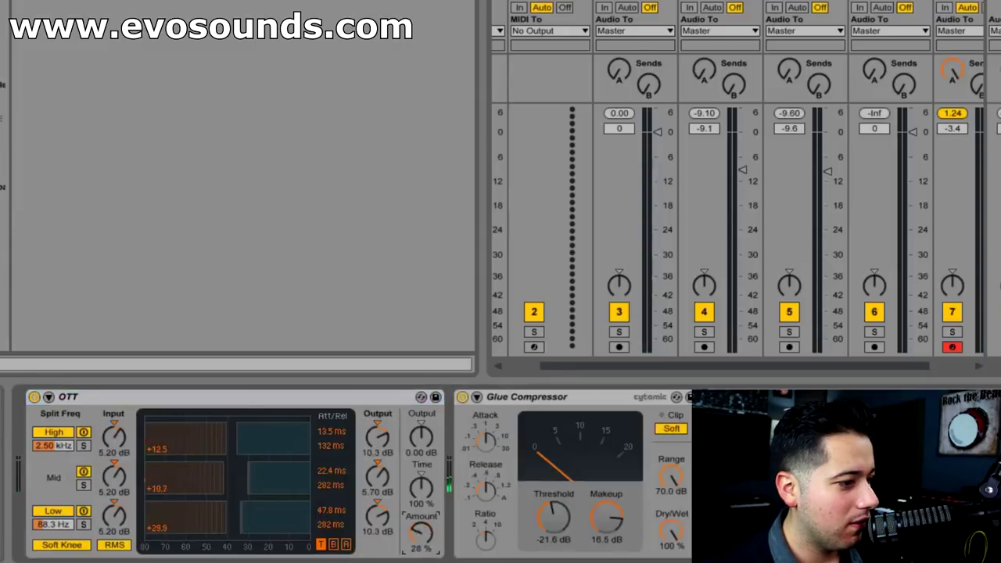
{"action": "key", "text": "space"}
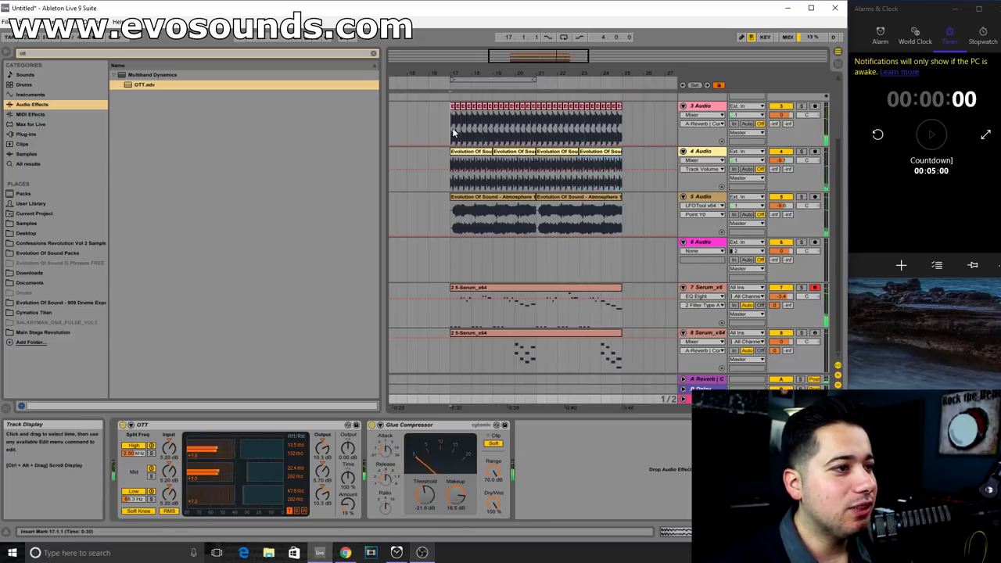
Step: Review the tracks in Session View and open the FX page of the Serum lead on track 7
{"action": "key", "text": "Tab"}
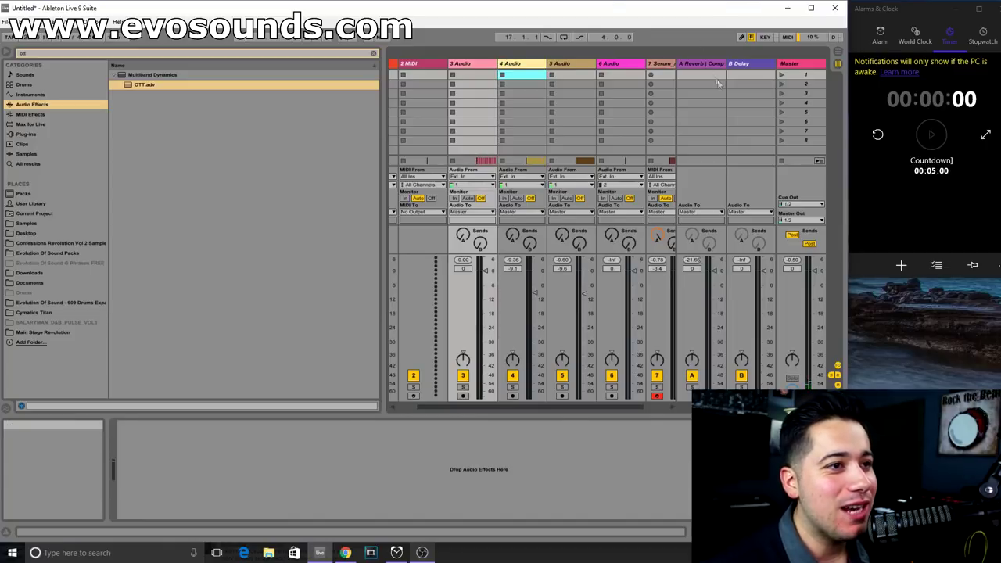
{"action": "left_click", "coordinate": [701, 65]}
{"action": "left_click", "coordinate": [565, 63]}
{"action": "left_click", "coordinate": [621, 63]}
{"action": "left_click", "coordinate": [661, 63]}
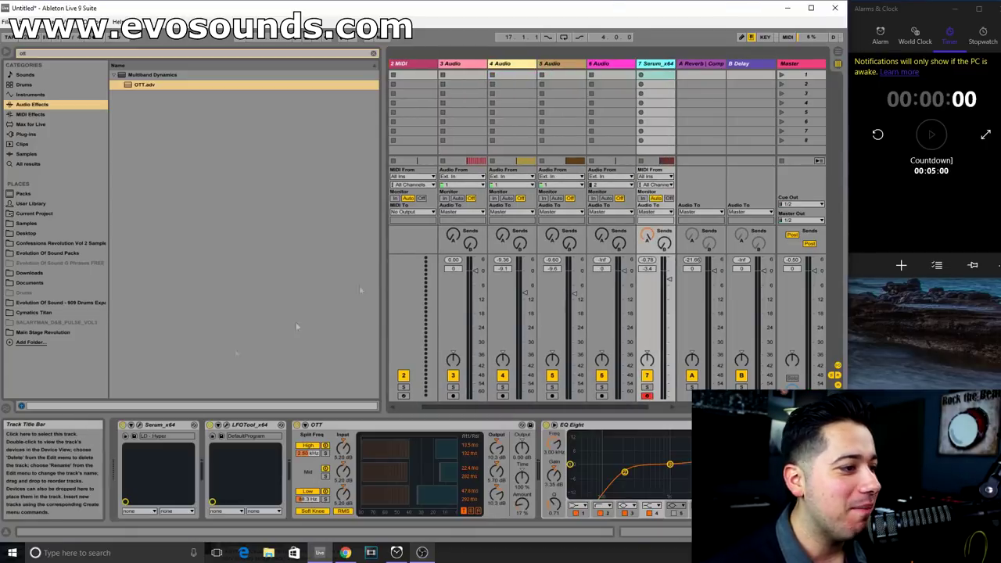
{"action": "left_click", "coordinate": [133, 427]}
{"action": "left_click", "coordinate": [306, 182]}
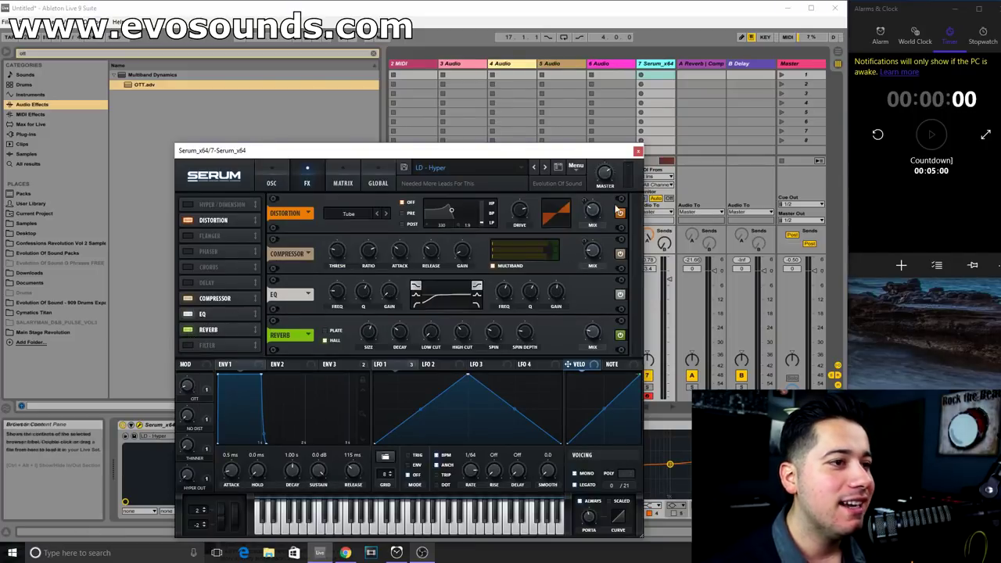
Step: Return to the Arrangement and copy the kicks on 3 Audio from bars 17 to 25 to bar 9
{"action": "key", "text": "Tab"}
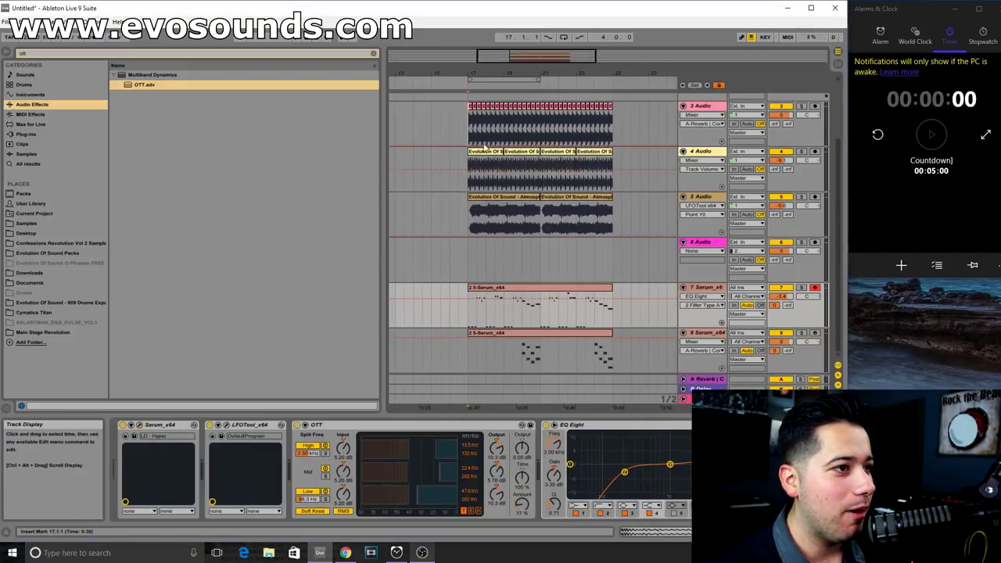
{"action": "left_click", "coordinate": [471, 142]}
{"action": "left_click_drag", "start_coordinate": [469, 141], "coordinate": [612, 133]}
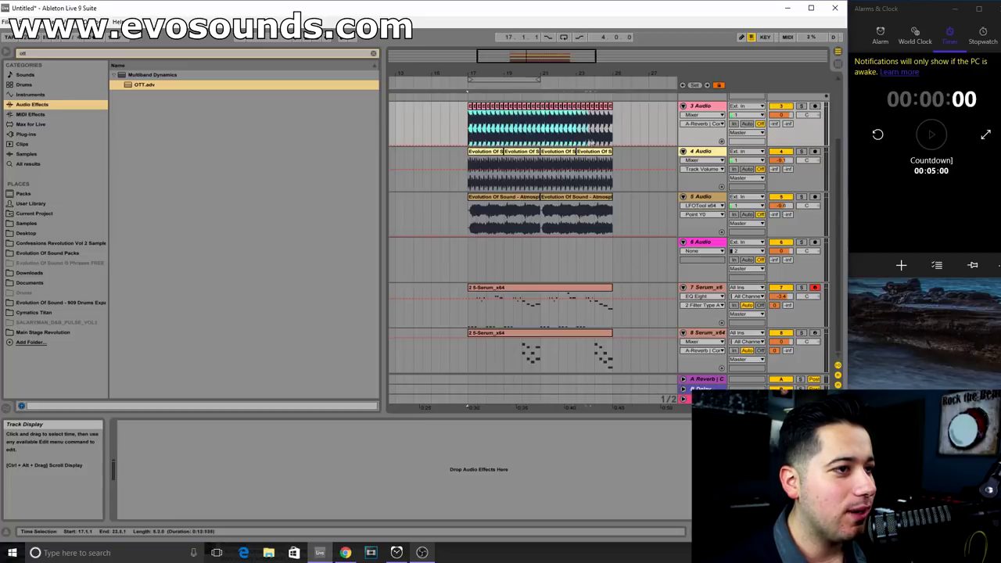
{"action": "left_click_drag", "start_coordinate": [559, 70], "coordinate": [762, 70]}
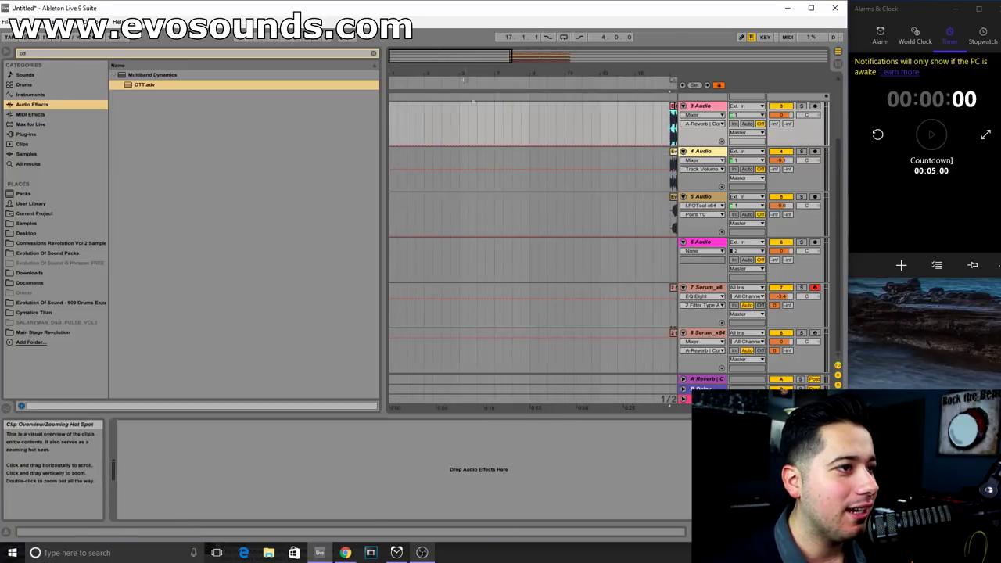
{"action": "left_click", "coordinate": [533, 130]}
{"action": "key", "text": "ctrl+v"}
{"action": "left_click_drag", "start_coordinate": [516, 65], "coordinate": [516, 49]}
Step: Copy the Serum lead clips on tracks 7 and 8 and paste them into the section starting around bar 9
{"action": "left_click", "coordinate": [594, 287]}
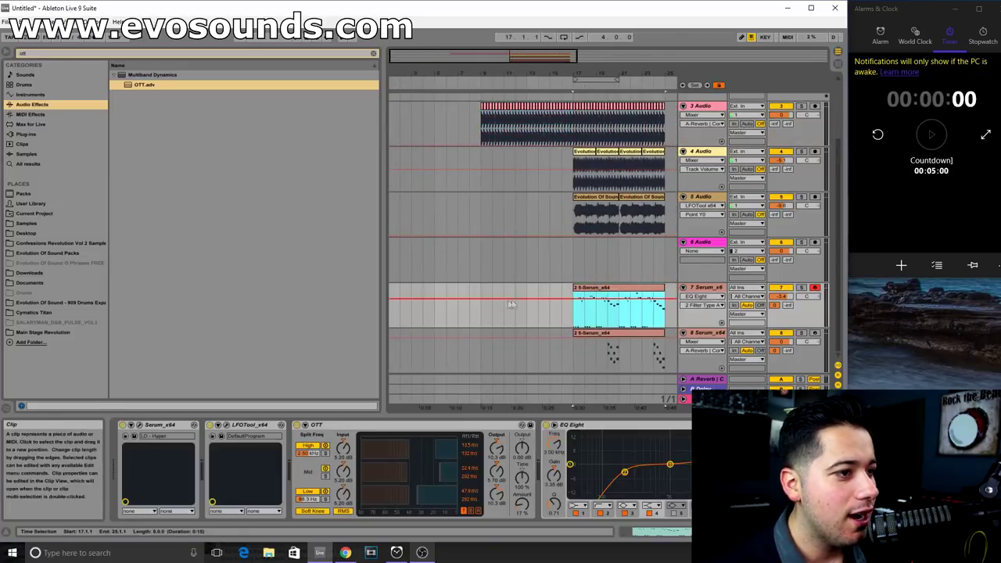
{"action": "left_click", "coordinate": [481, 289]}
{"action": "left_click", "coordinate": [599, 334]}
{"action": "key", "text": "ctrl+c"}
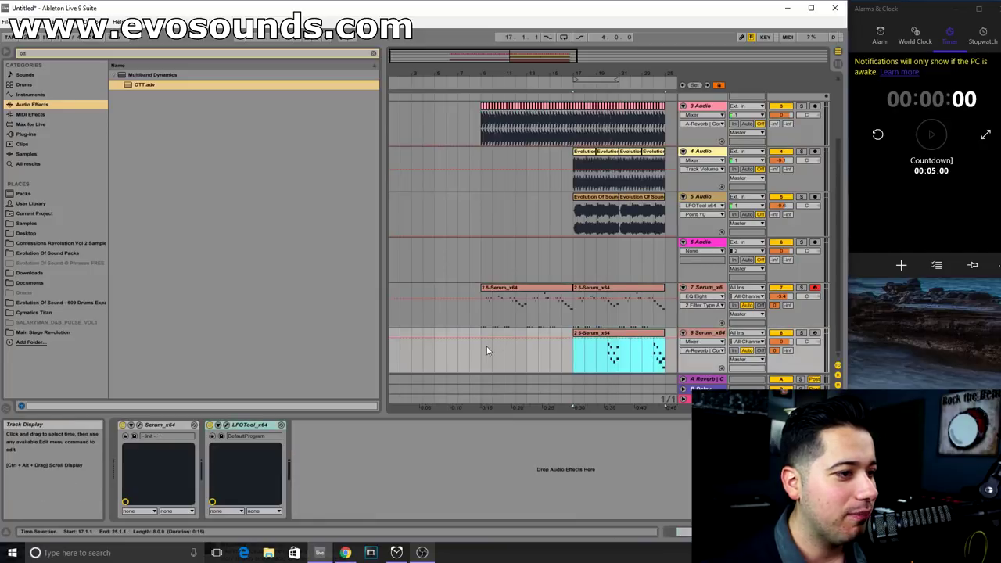
{"action": "left_click", "coordinate": [487, 348]}
{"action": "key", "text": "ctrl+v"}
Step: Align the pasted clip on track 8 to bar 9 and duplicate it over the clip at bar 17
{"action": "left_click_drag", "start_coordinate": [547, 334], "coordinate": [537, 335]}
{"action": "left_click", "coordinate": [536, 335]}
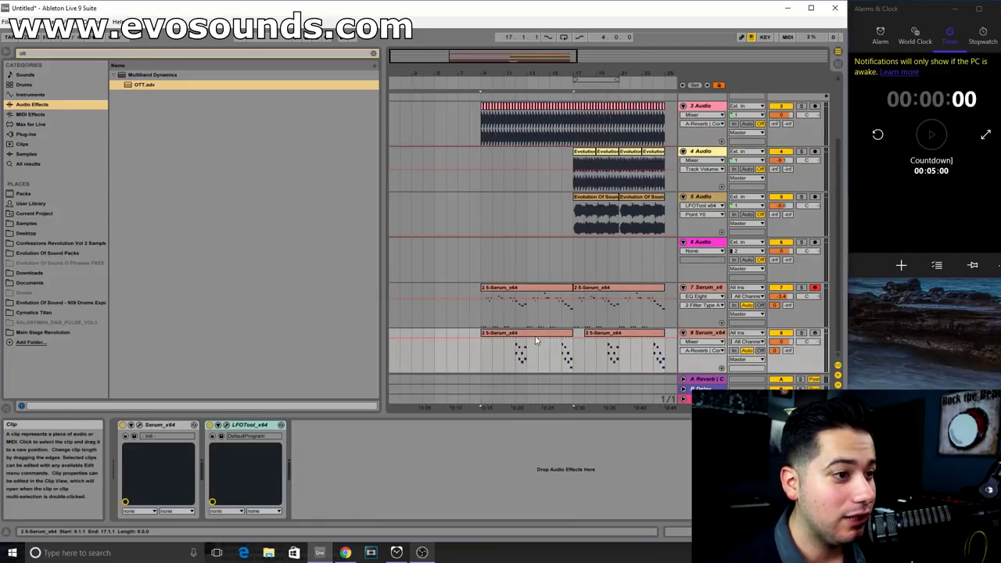
{"action": "key", "text": "ctrl+d"}
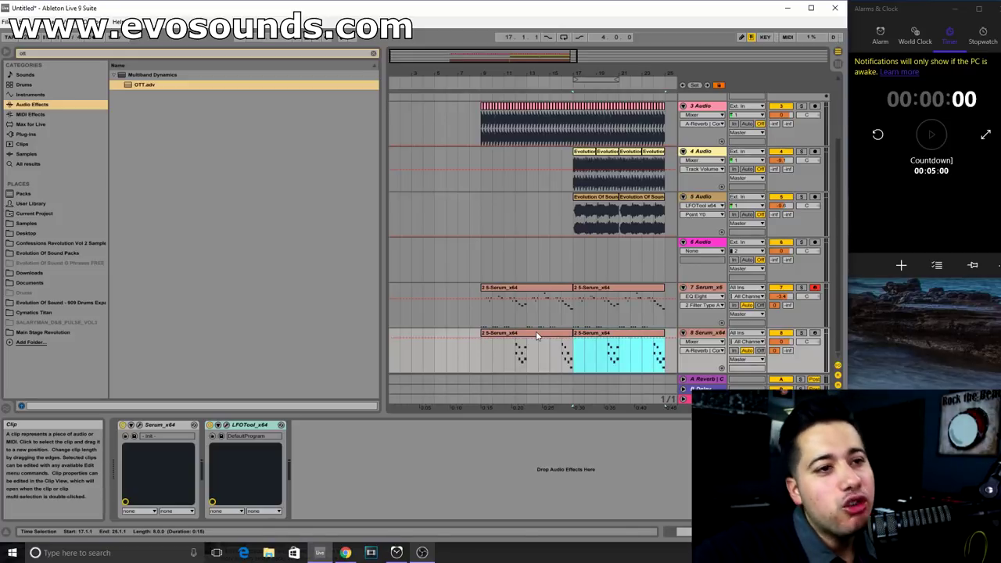
Step: Delete the kicks in bar 16 on 3 Audio and start playback from bar 8
{"action": "left_click", "coordinate": [479, 160]}
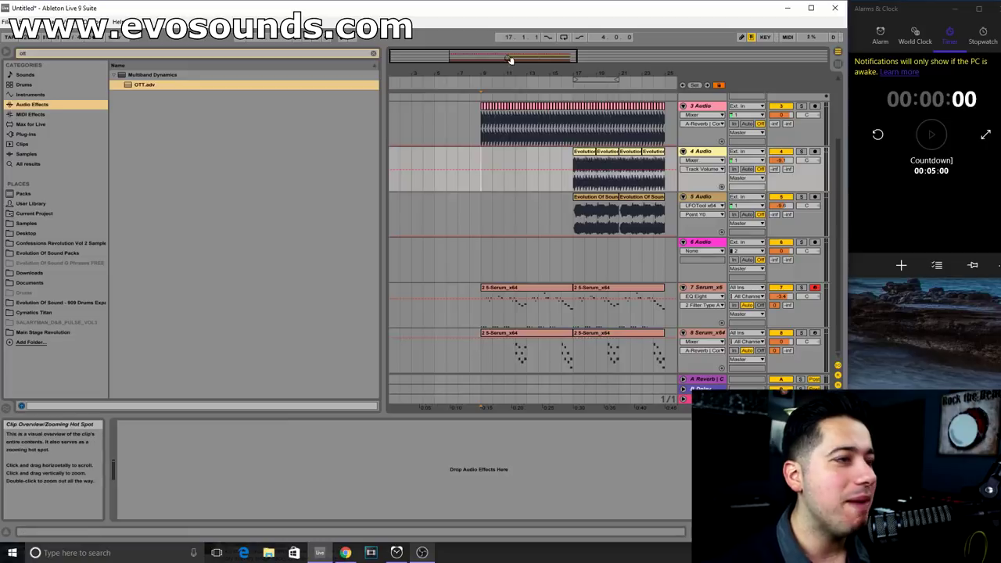
{"action": "left_click_drag", "start_coordinate": [509, 59], "coordinate": [512, 61]}
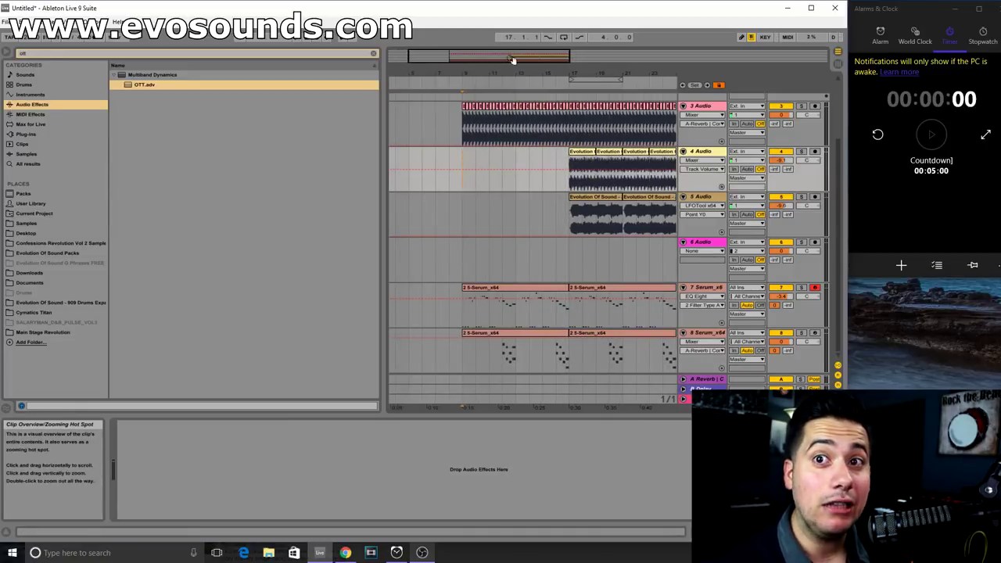
{"action": "left_click", "coordinate": [562, 127]}
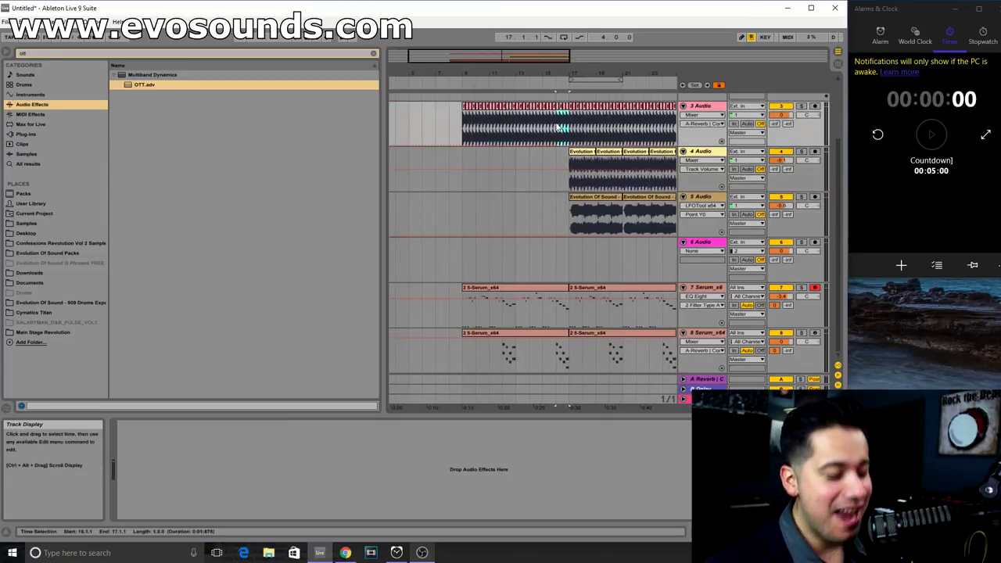
{"action": "left_click", "coordinate": [450, 141]}
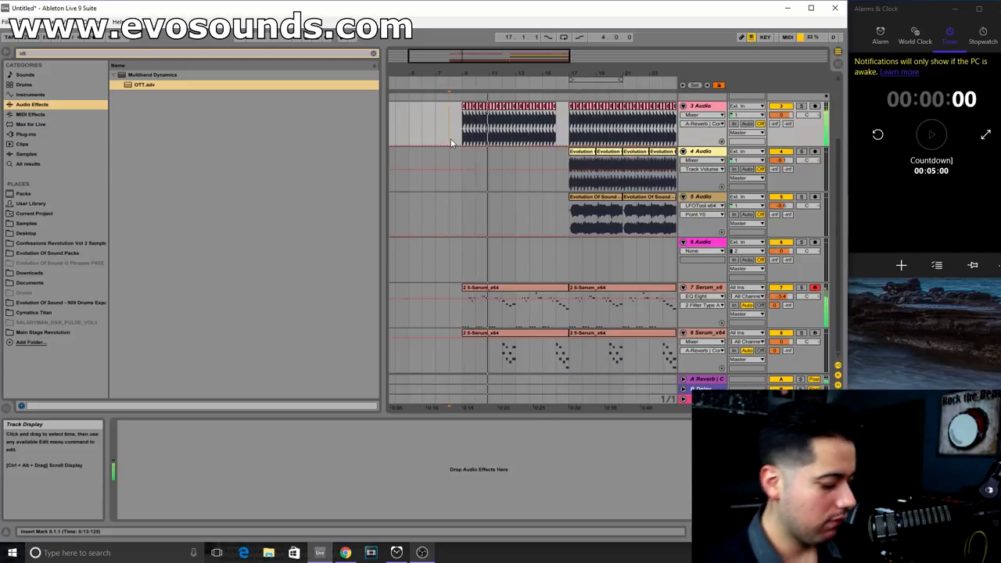
Step: Listen through the extended drop while checking the mixer levels and the arrangement around bar 17
{"action": "key", "text": "Tab"}
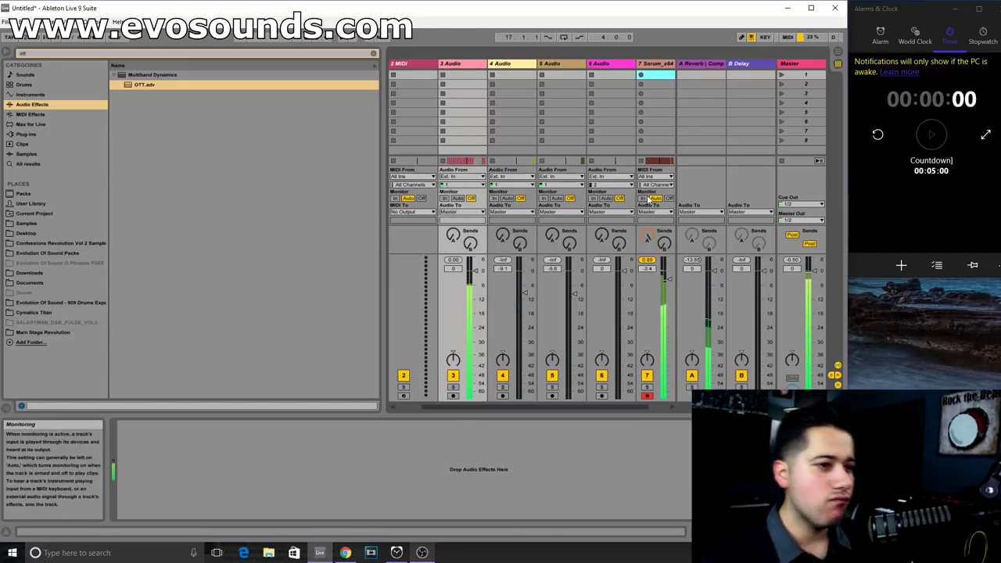
{"action": "key", "text": "Tab"}
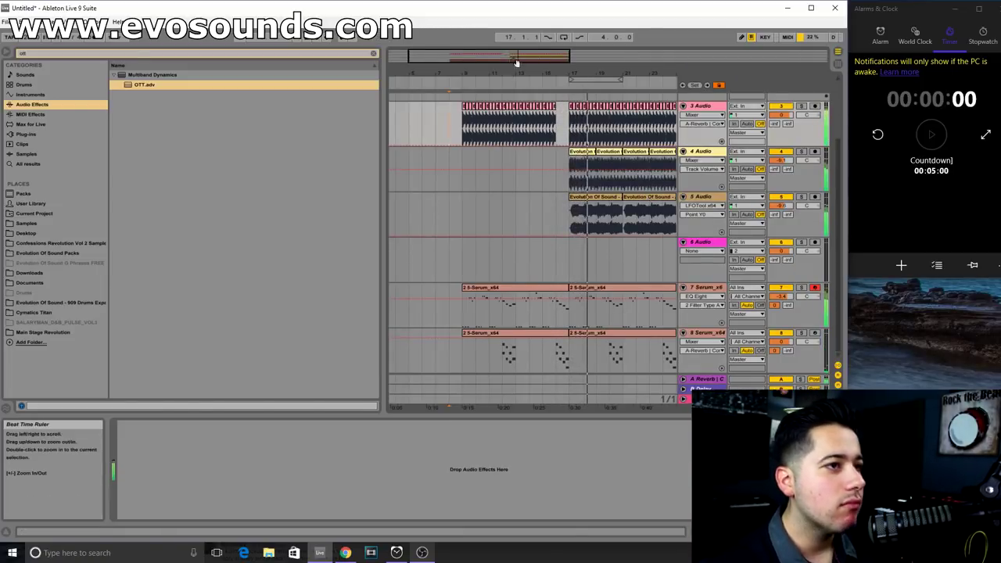
{"action": "left_click_drag", "start_coordinate": [516, 60], "coordinate": [570, 93]}
{"action": "scroll", "coordinate": [571, 187], "scroll_direction": "up", "scroll_amount": 2}
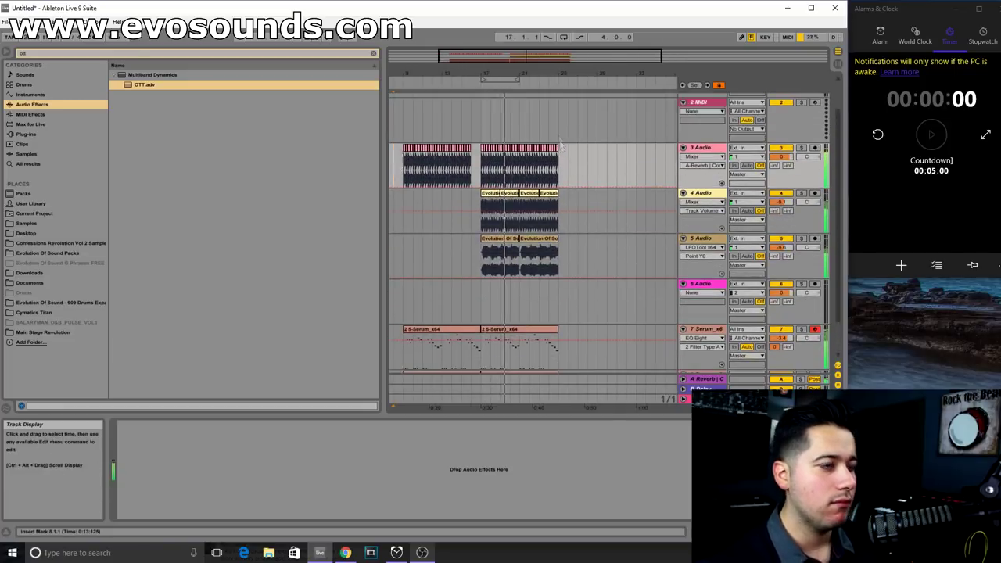
{"action": "scroll", "coordinate": [552, 128], "scroll_direction": "down", "scroll_amount": 2}
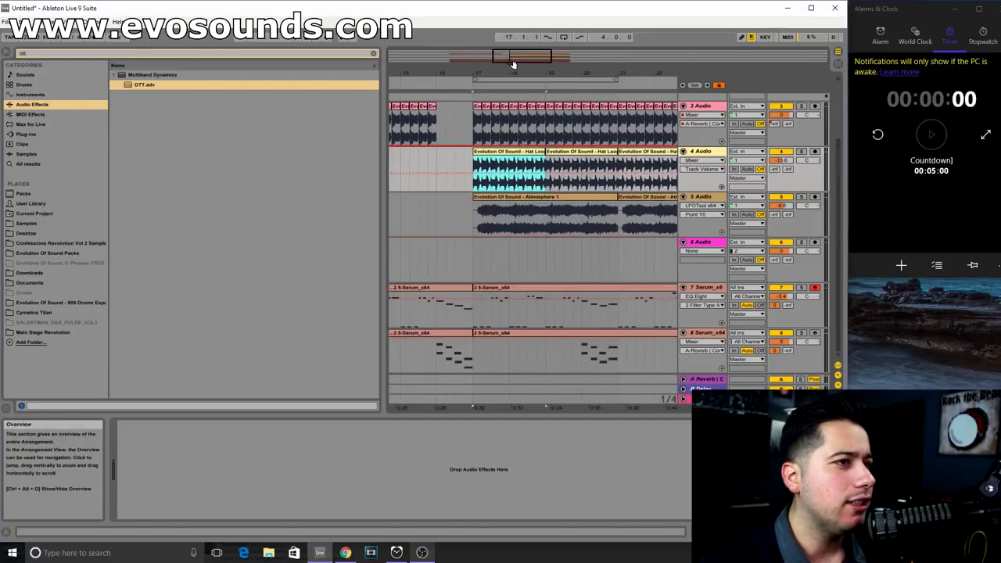
{"action": "left_click_drag", "start_coordinate": [513, 64], "coordinate": [520, 65]}
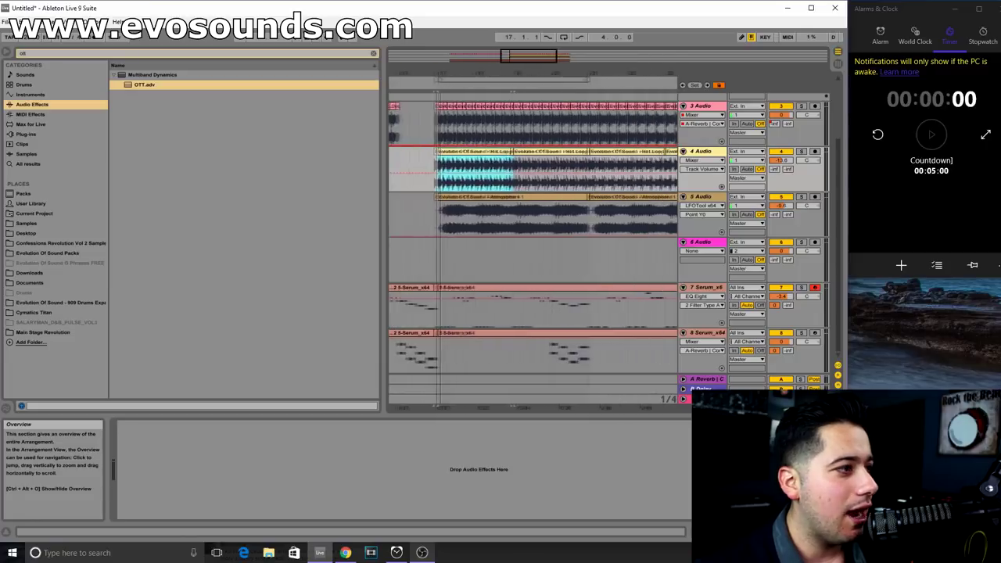